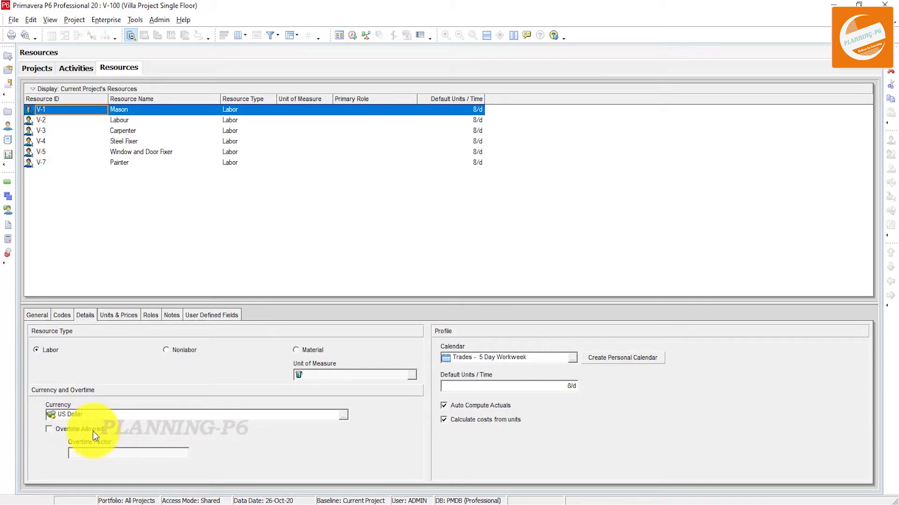
Step: Allow overtime for the Mason resource with an overtime factor of 1.5
left_click(80, 434)
left_click(93, 455)
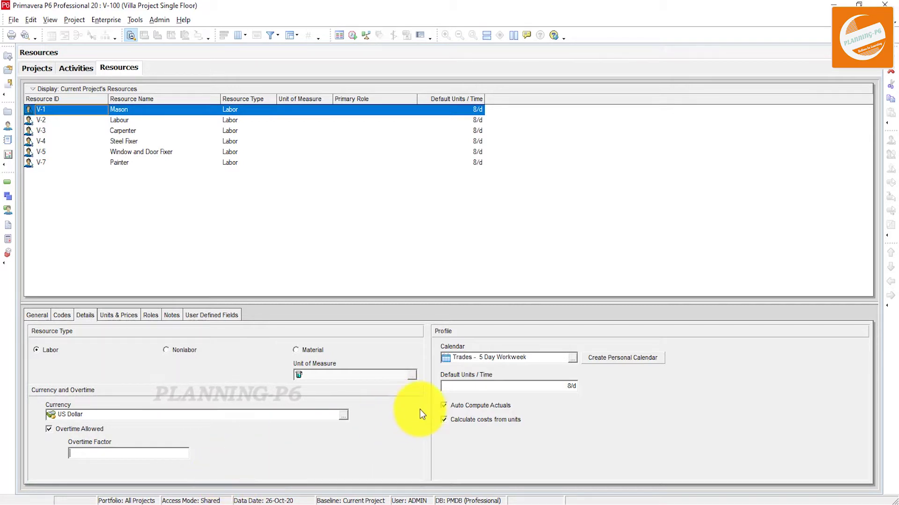
type("1.5")
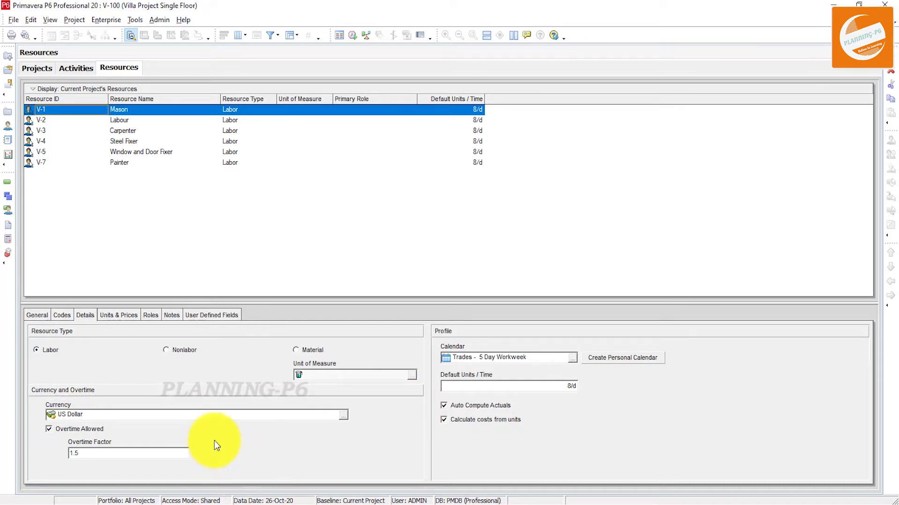
left_click(106, 314)
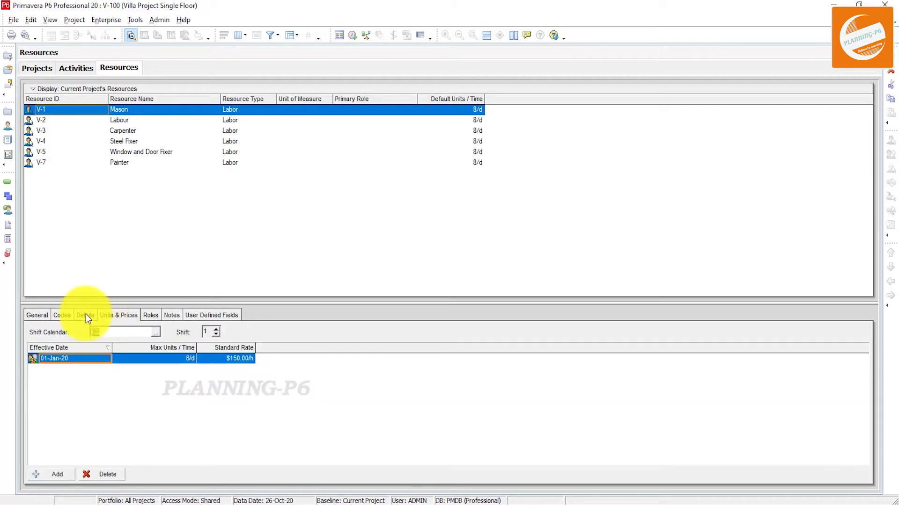
left_click(86, 315)
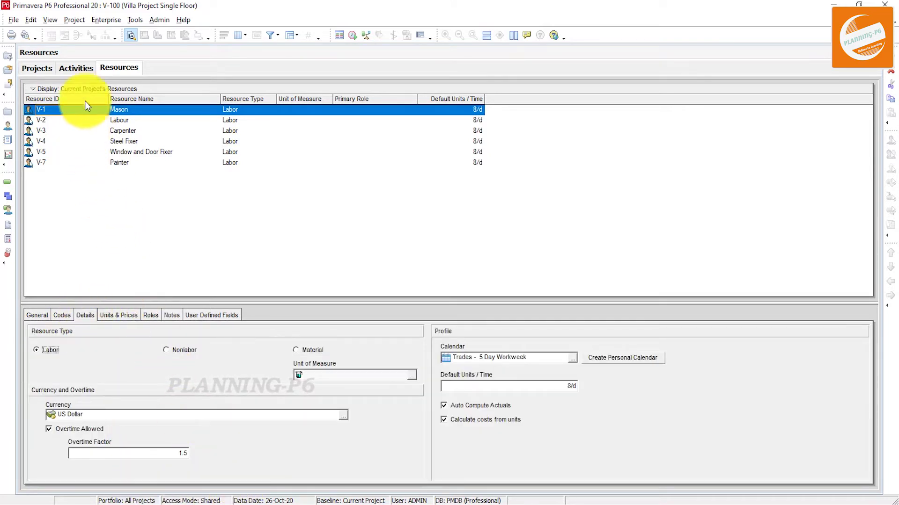
Step: Show the resource assignments of the Excavation activity A1020
left_click(83, 68)
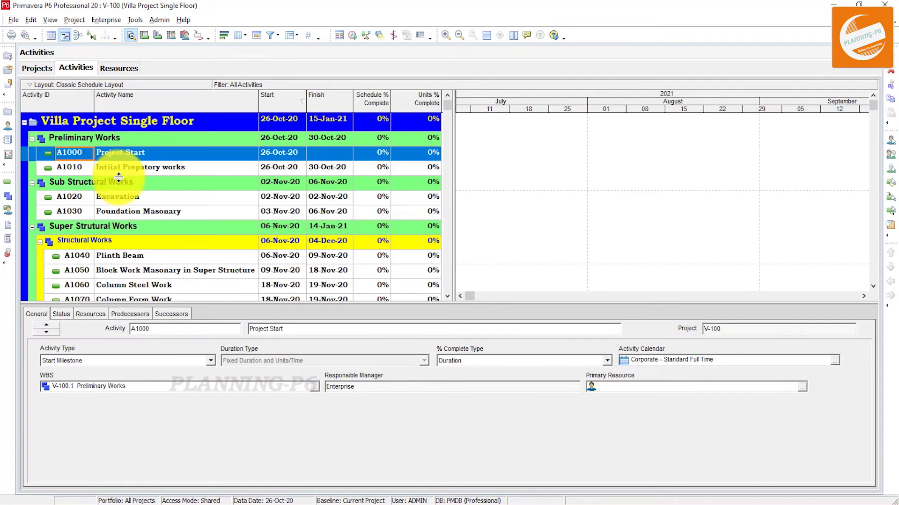
left_click(100, 319)
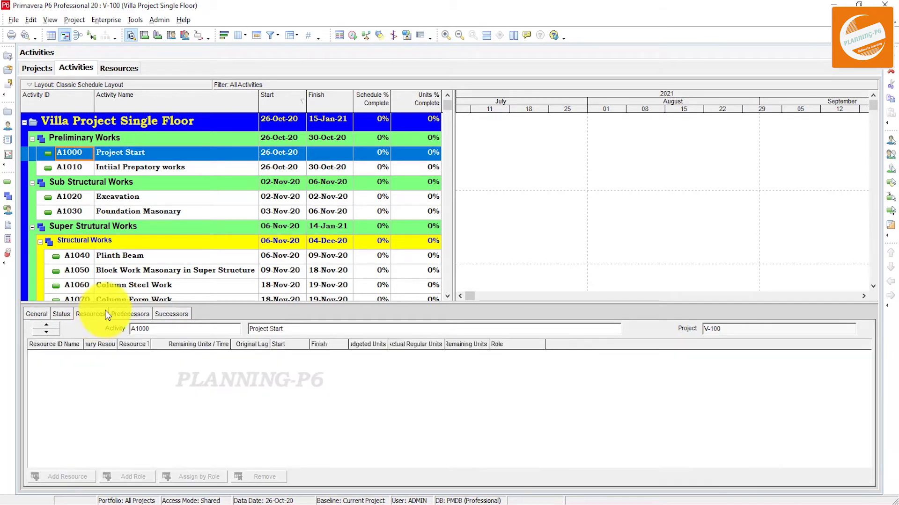
left_click(136, 198)
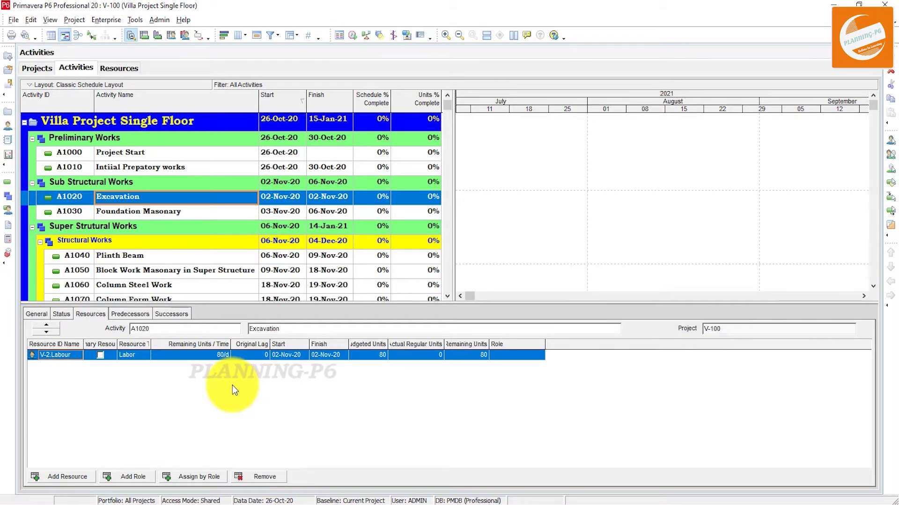
Step: Widen the Resource Type and Remaining Units columns of the assignment table and place Remaining Units before Actual Regular Units
double_click(152, 344)
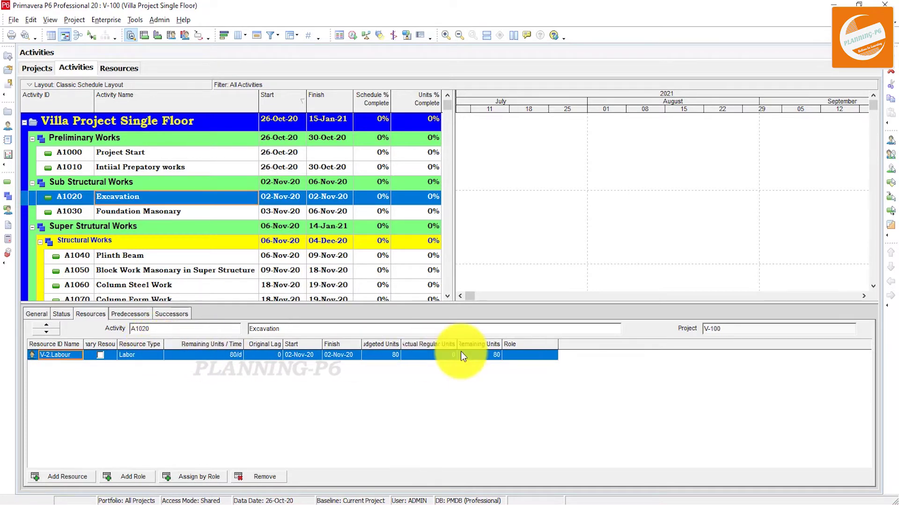
left_click_drag(502, 345, 462, 347)
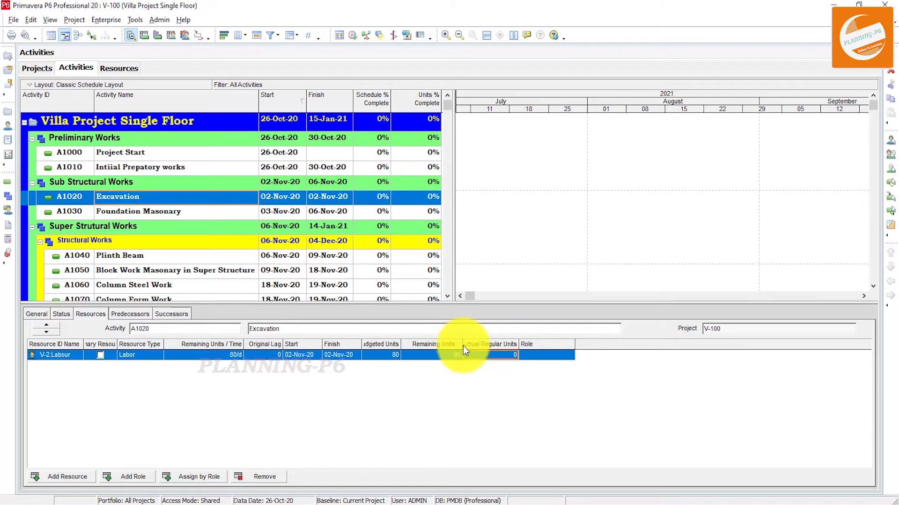
left_click(457, 347)
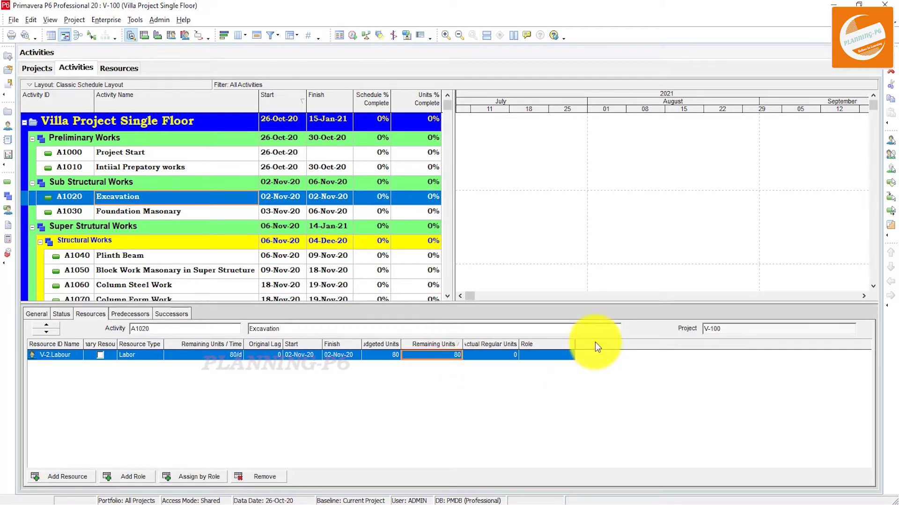
Step: Open the column selection for the resource assignment table and search the available options for "Actual"
right_click(654, 344)
left_click(688, 347)
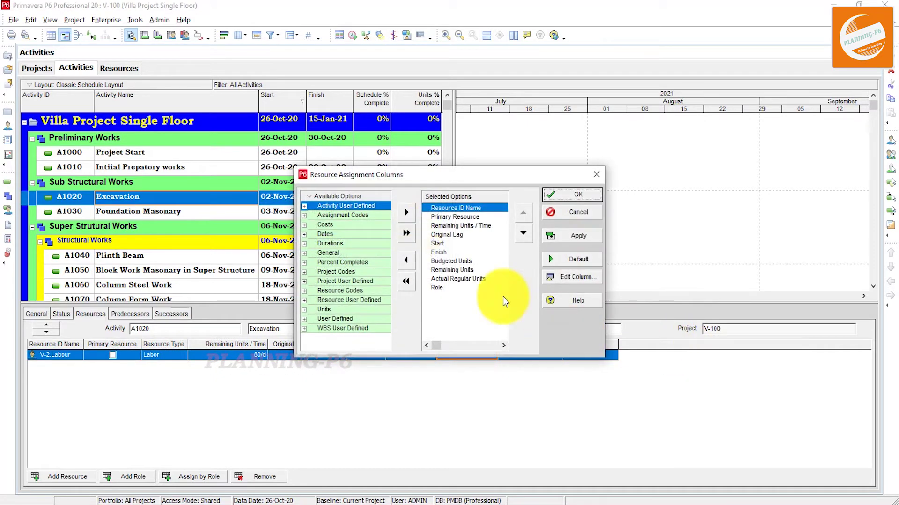
left_click(373, 196)
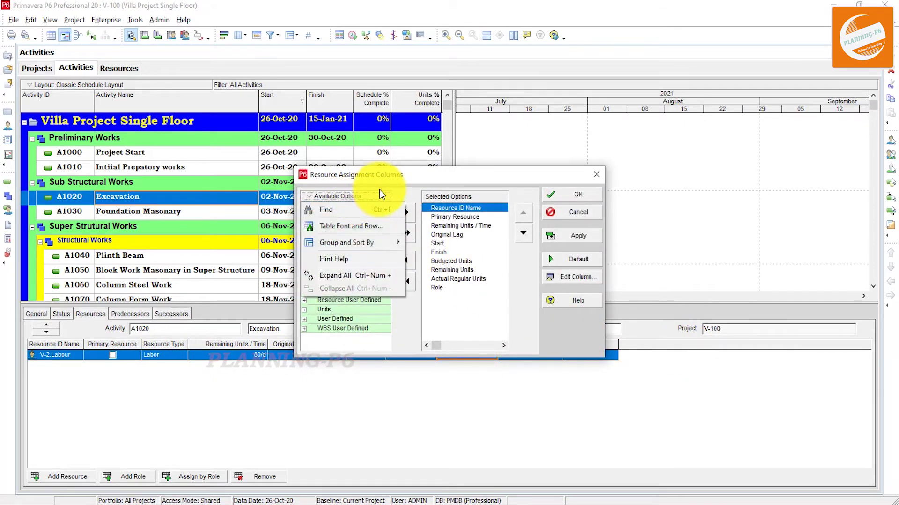
left_click(356, 208)
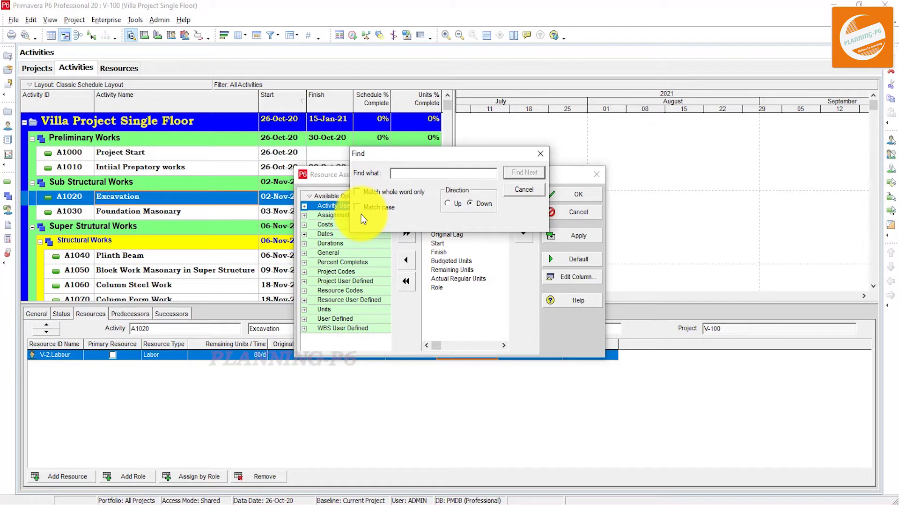
type("Actua")
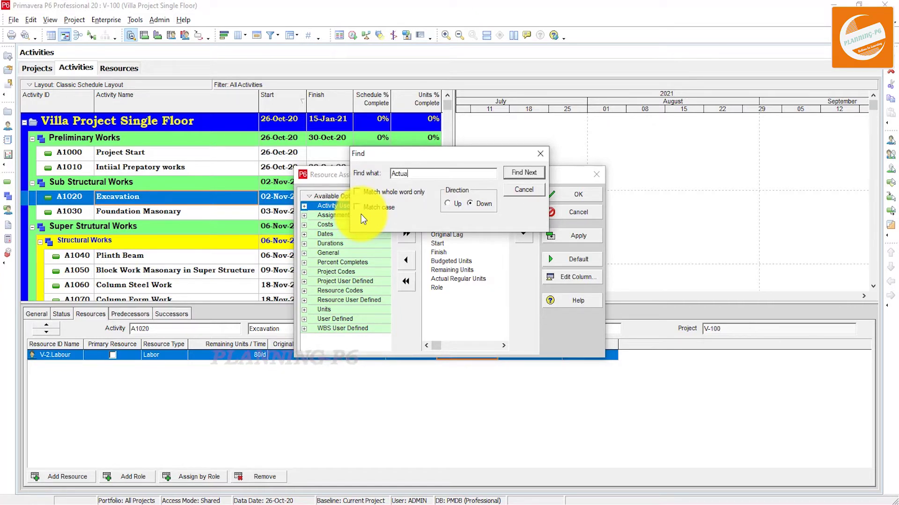
type("l")
key("Return")
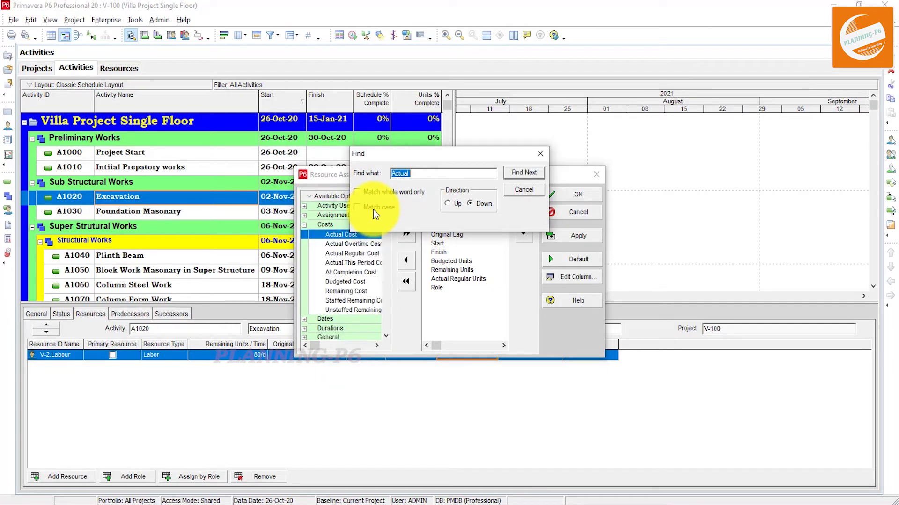
key("Return")
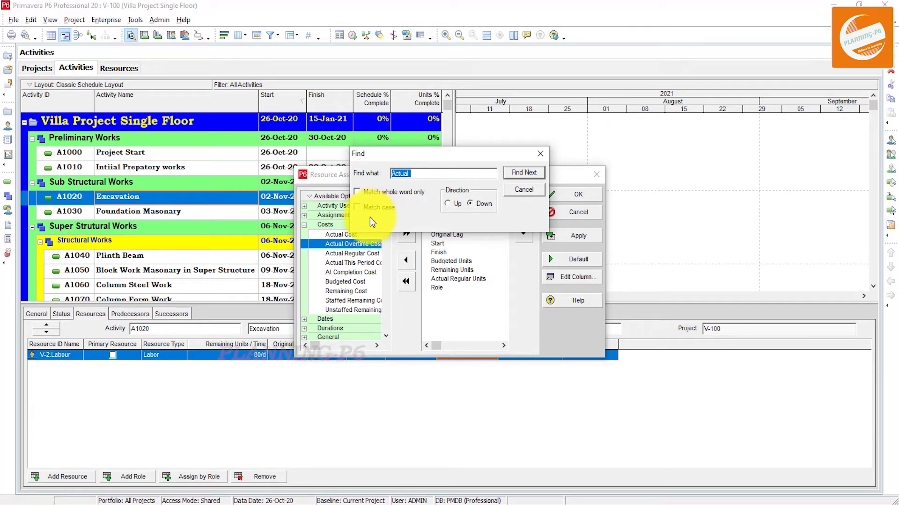
Step: Add Actual Cost, Actual Overtime Cost, Actual Regular Cost and Budgeted Cost to the selected assignment columns
left_click(339, 234)
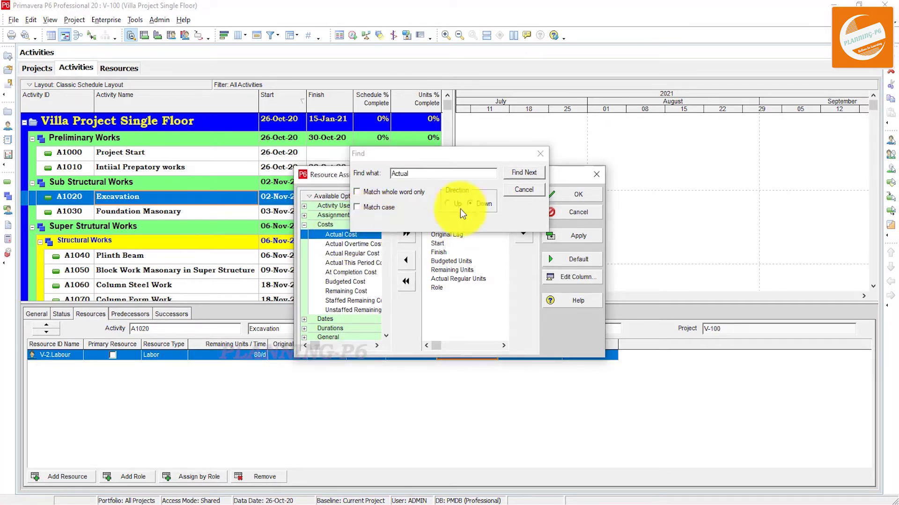
double_click(354, 235)
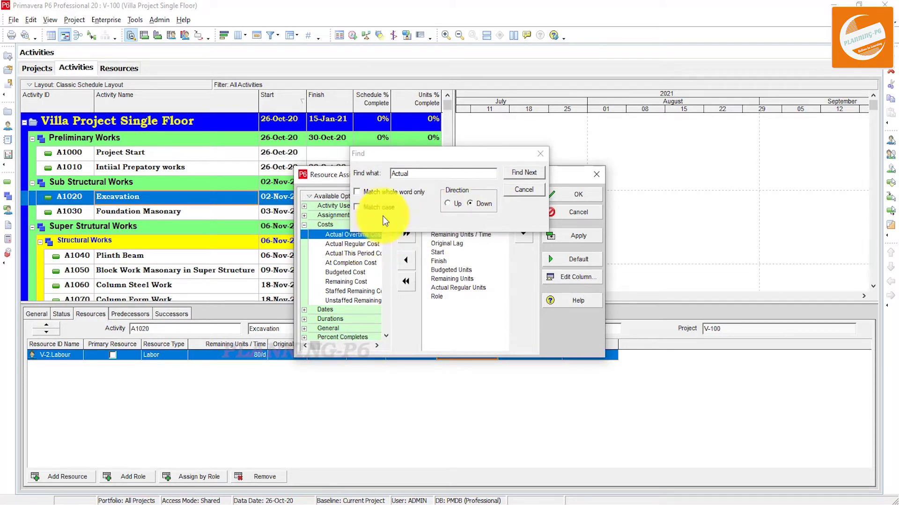
left_click(414, 174)
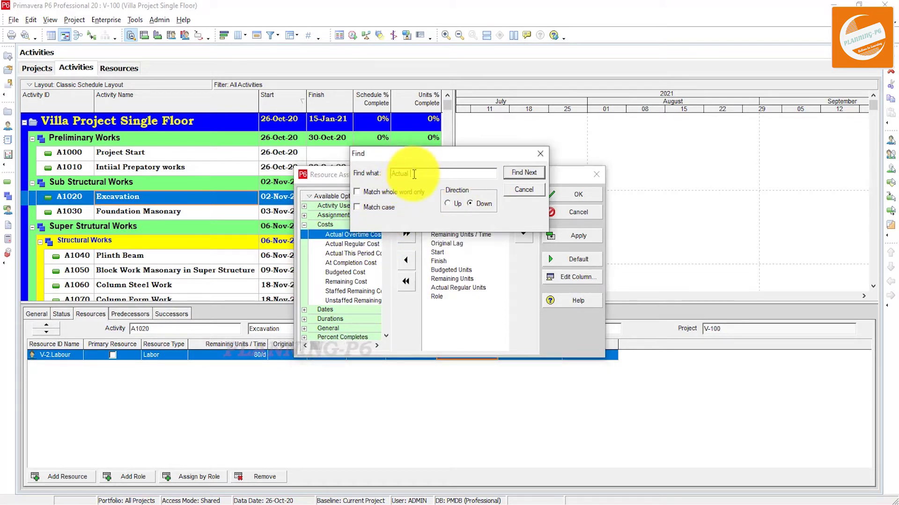
left_click(336, 235)
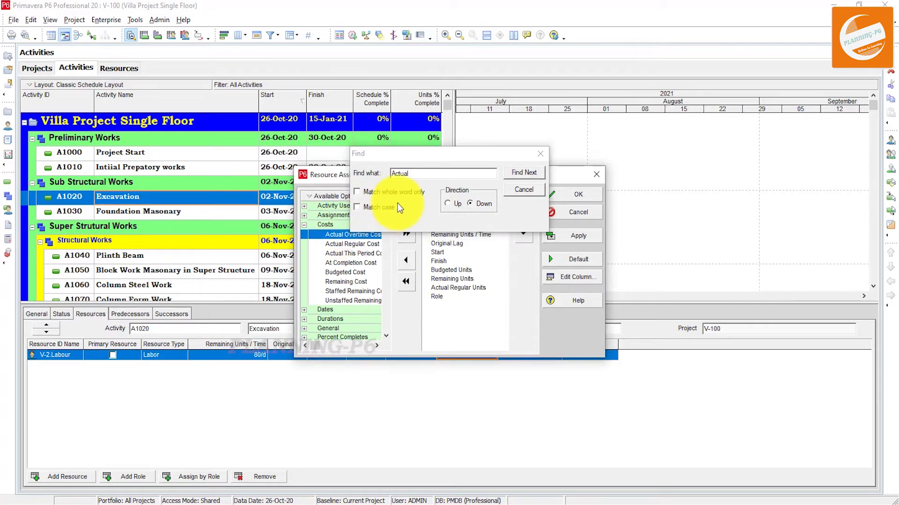
double_click(332, 233)
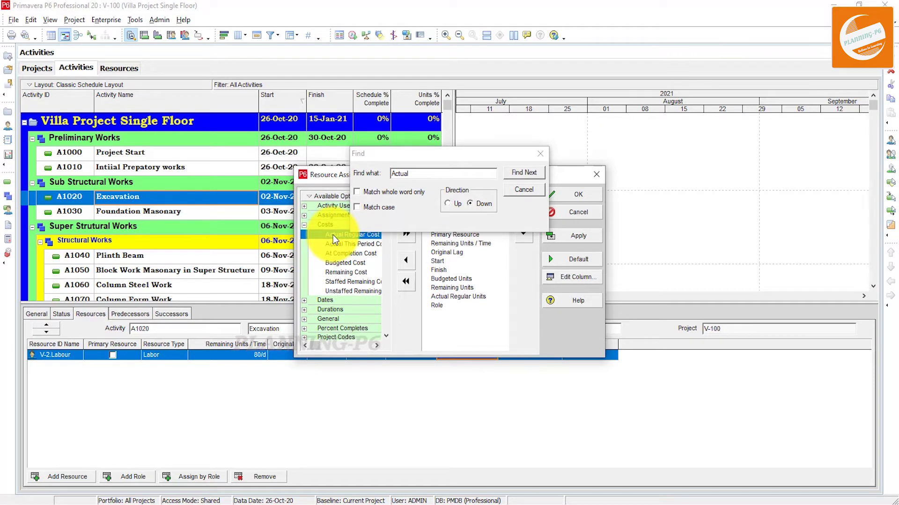
double_click(333, 235)
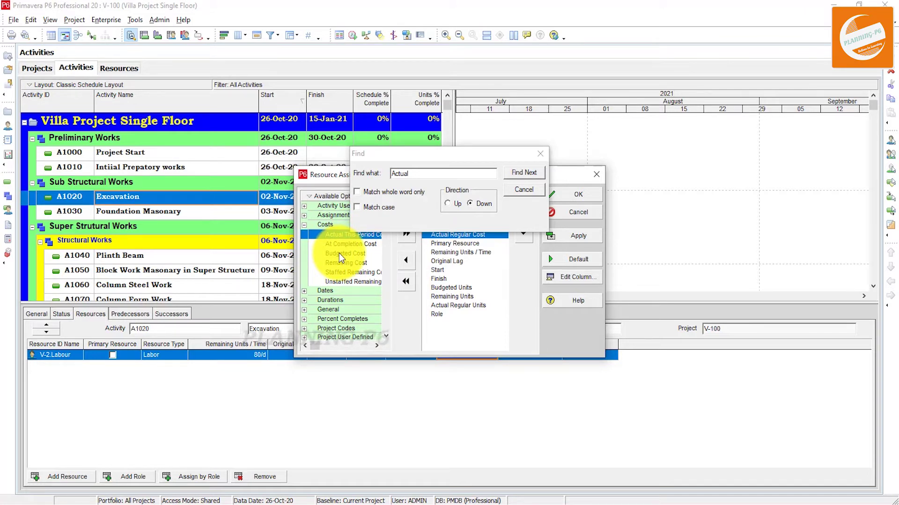
left_click(339, 254)
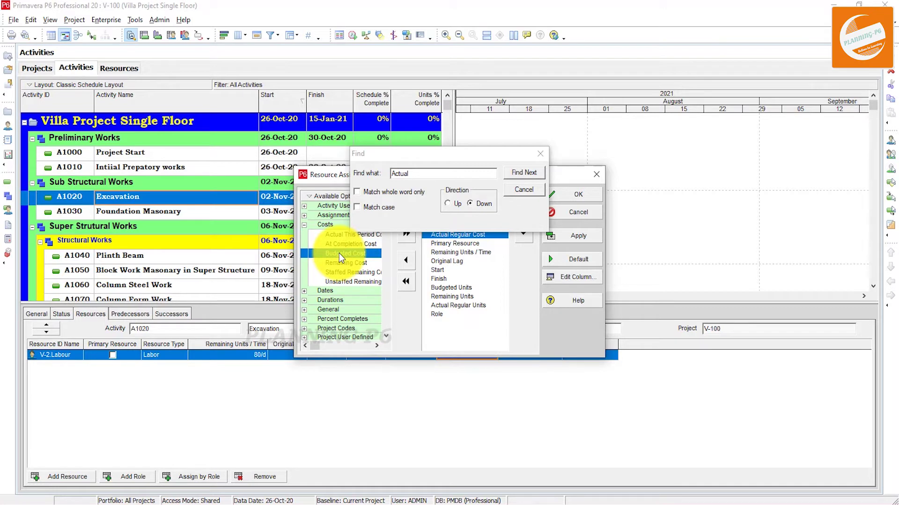
double_click(339, 253)
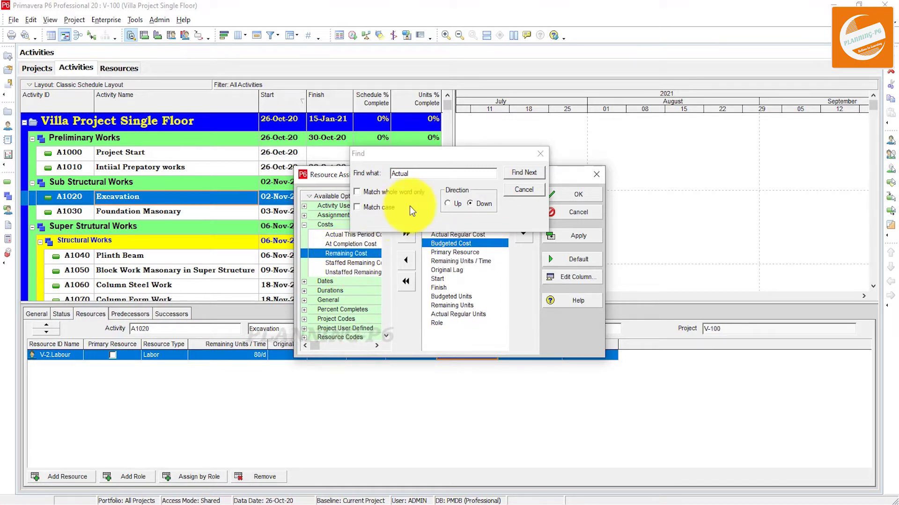
Step: Find further "Actual" options and add Actual Overtime Units and Actual Units to the selected assignment columns
left_click(451, 177)
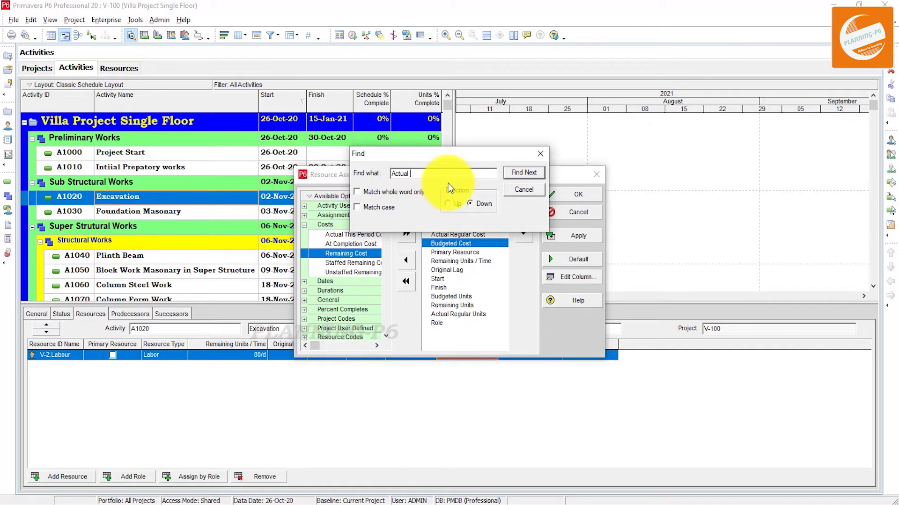
key("Return")
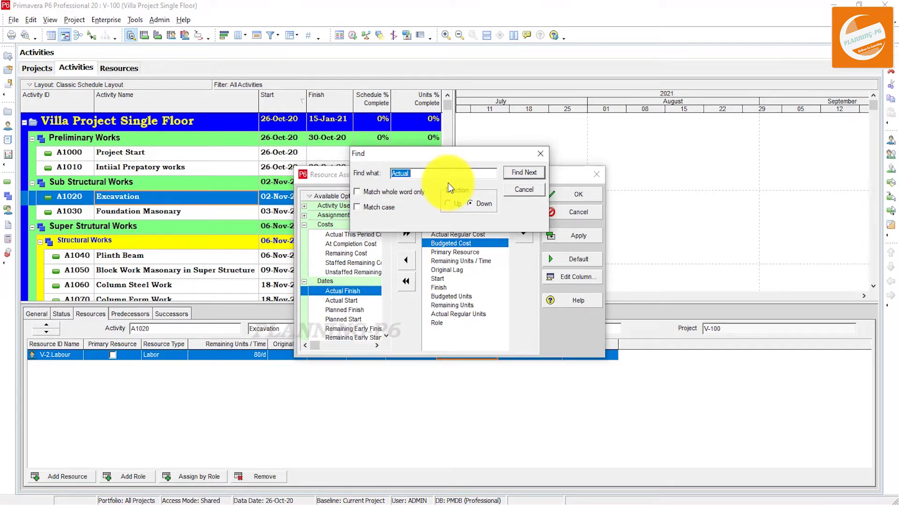
key("Return")
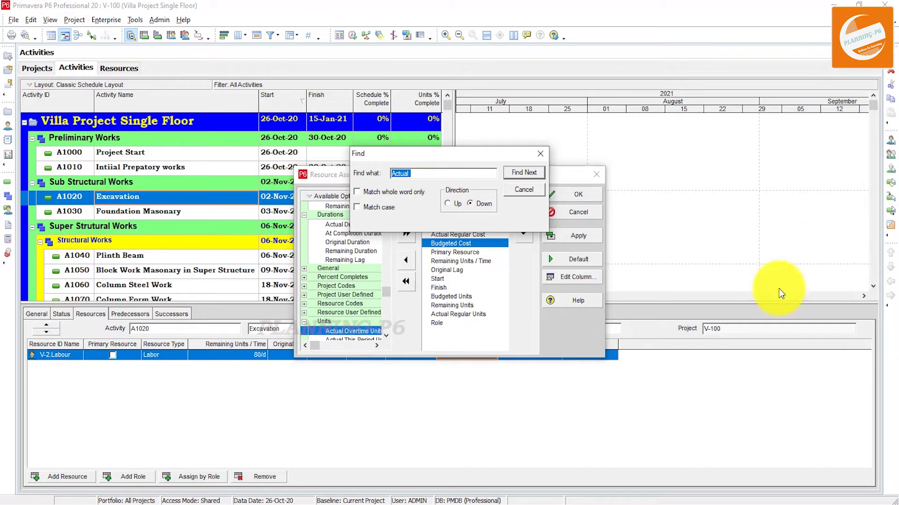
double_click(336, 331)
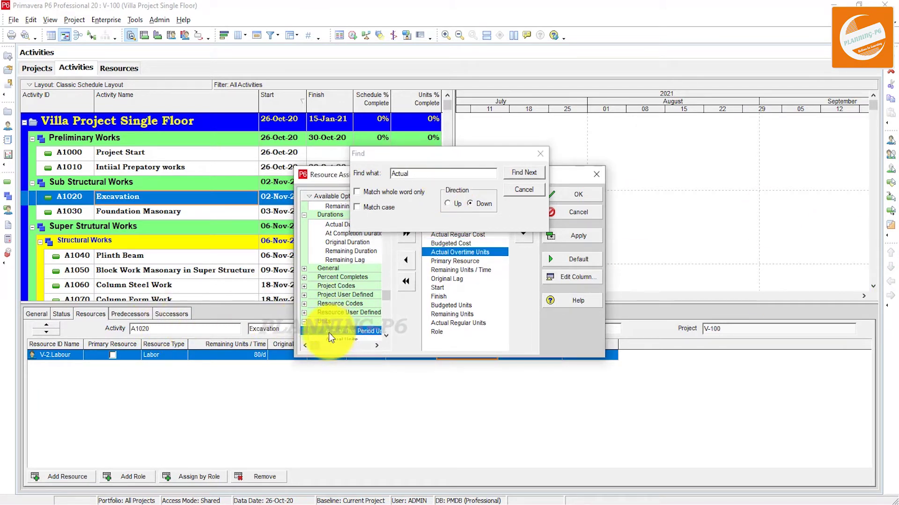
left_click(350, 336)
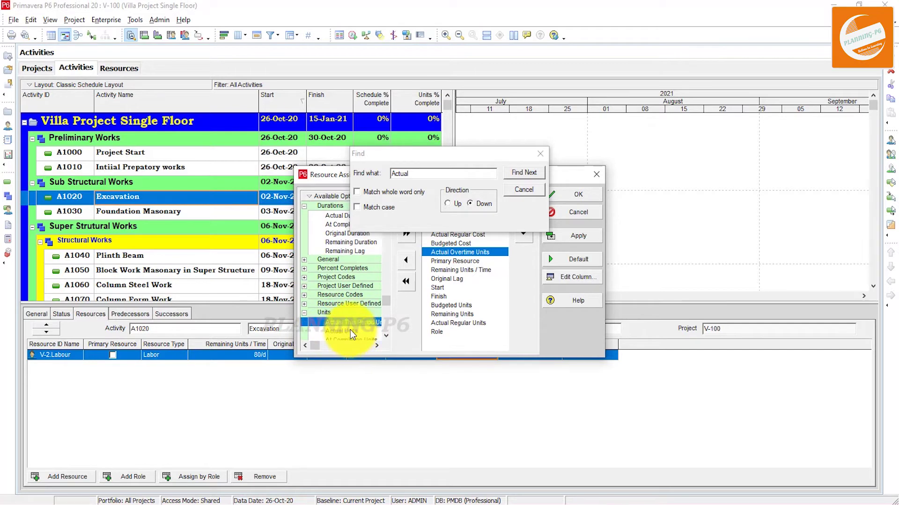
double_click(348, 330)
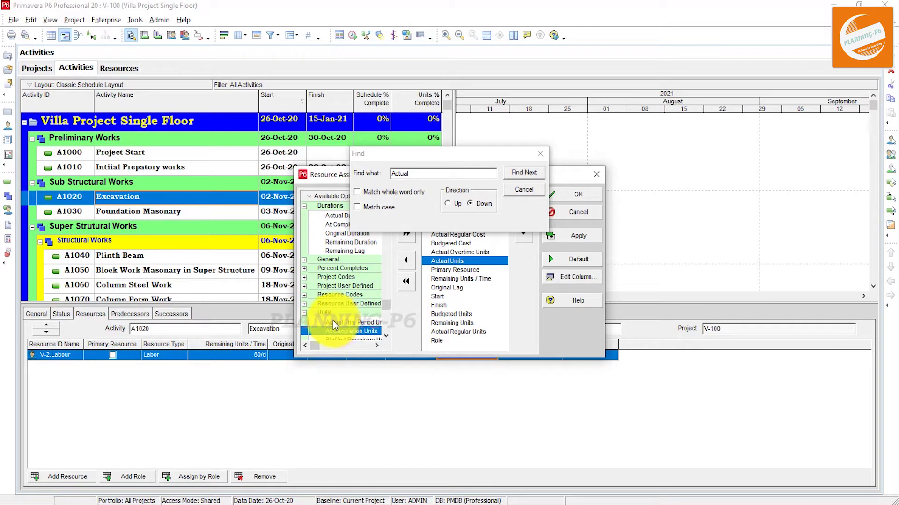
Step: Search the available assignment columns for "overtime" and add Overtime Allowed and Overtime Factor to the selected ones
scroll(334, 333, "down", 2)
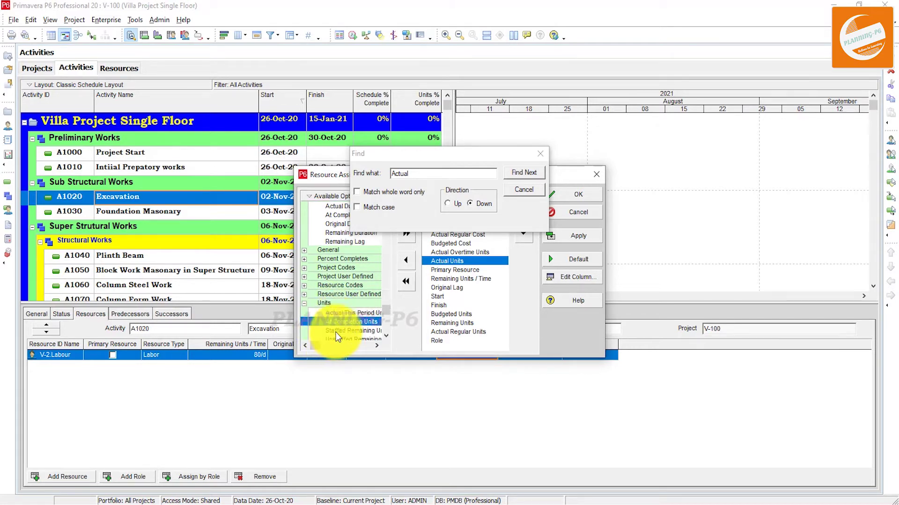
scroll(336, 330, "down", 1)
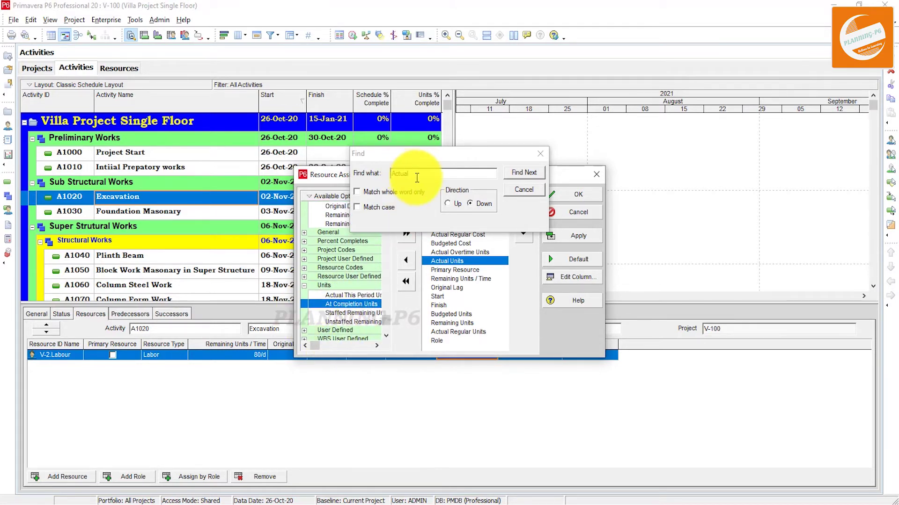
left_click(373, 177)
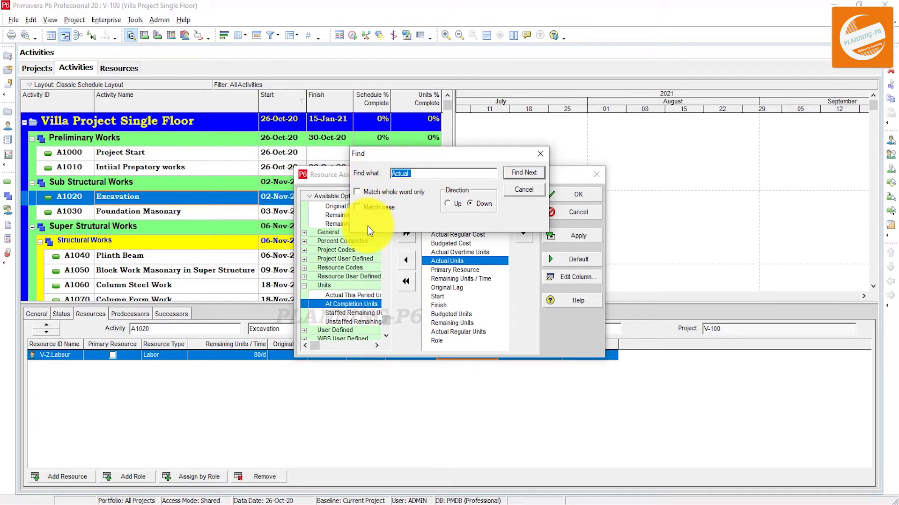
type("over")
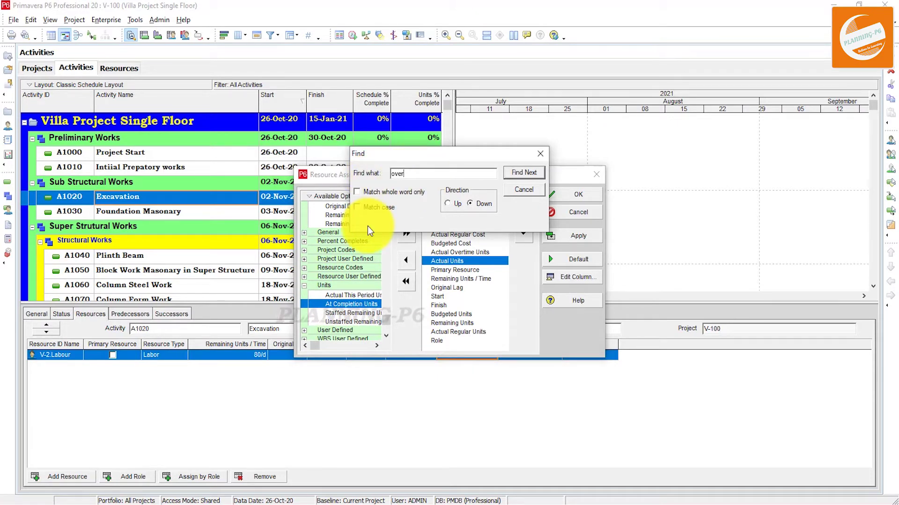
type("time")
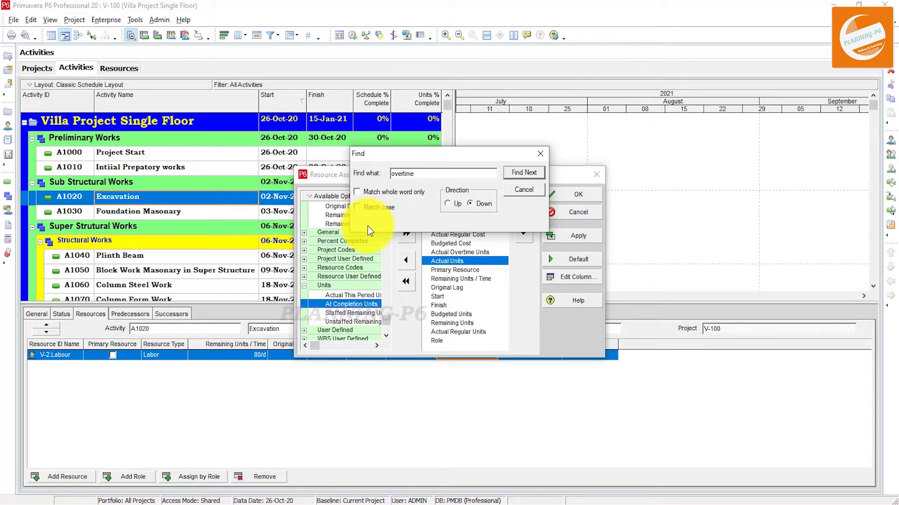
key("Return")
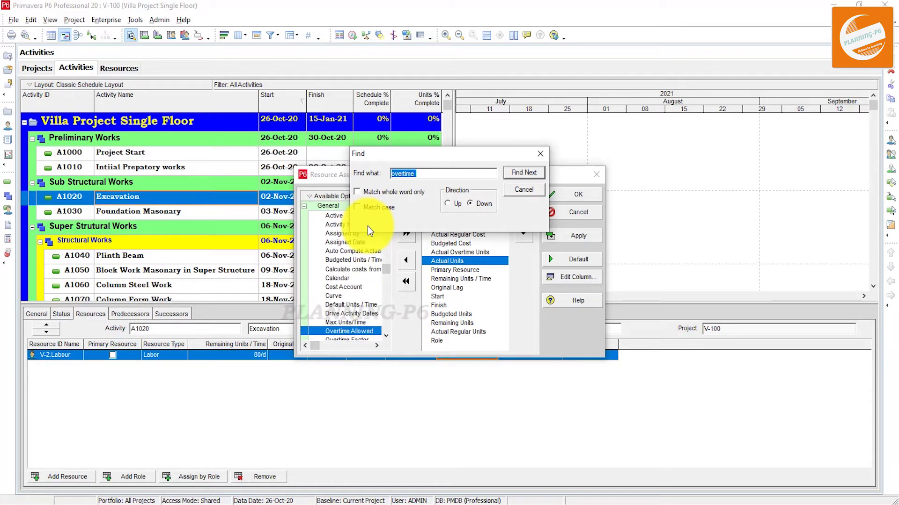
left_click(368, 330)
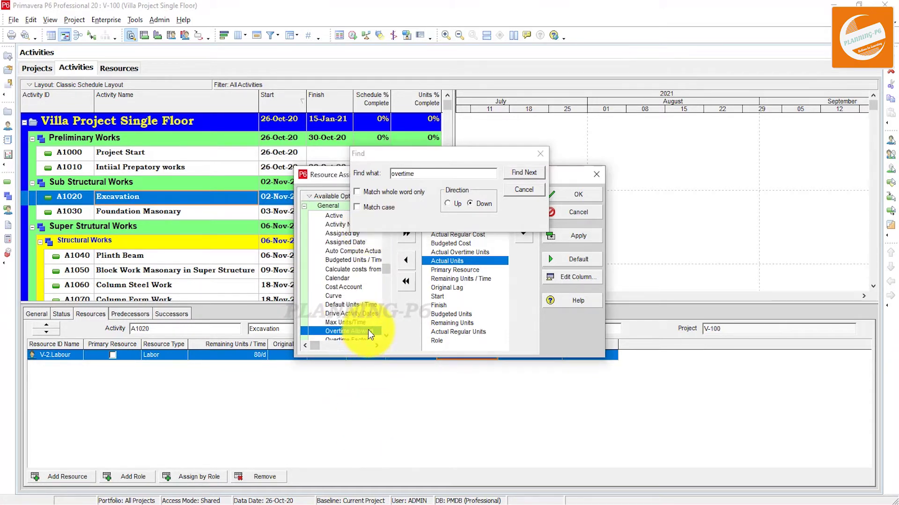
double_click(368, 330)
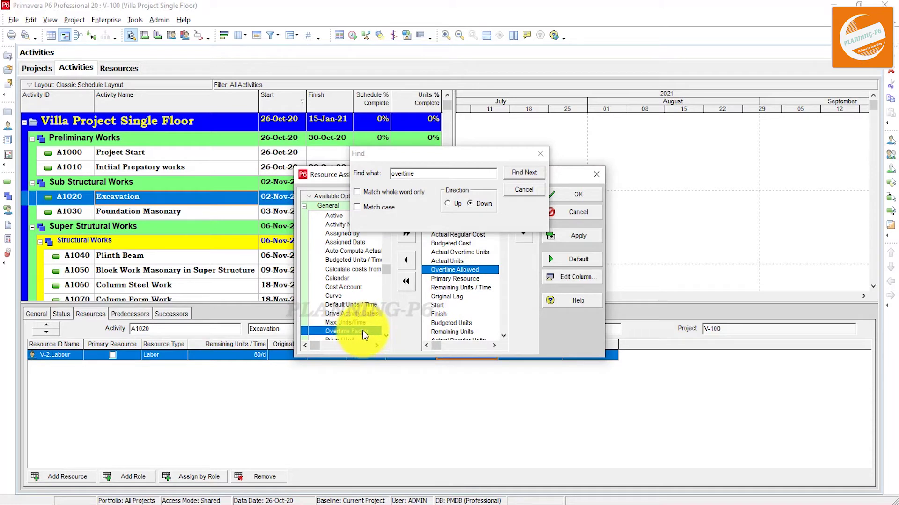
double_click(362, 330)
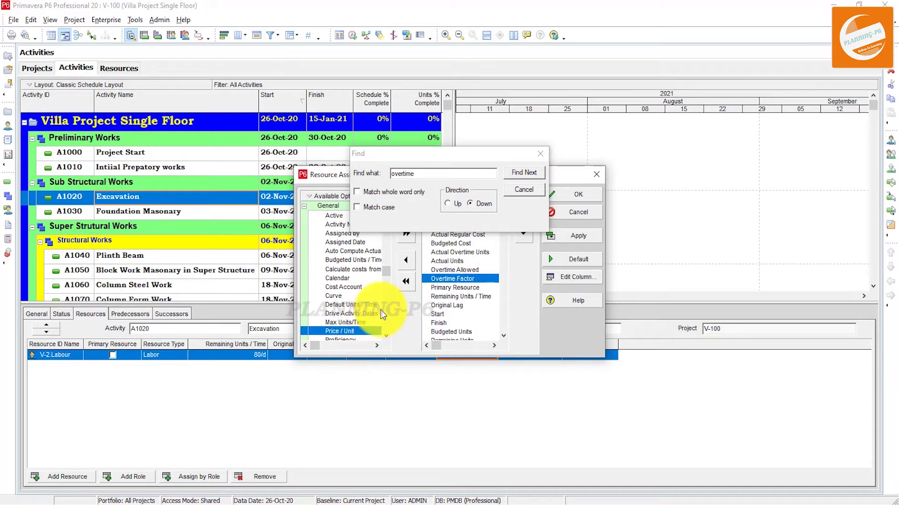
left_click(537, 156)
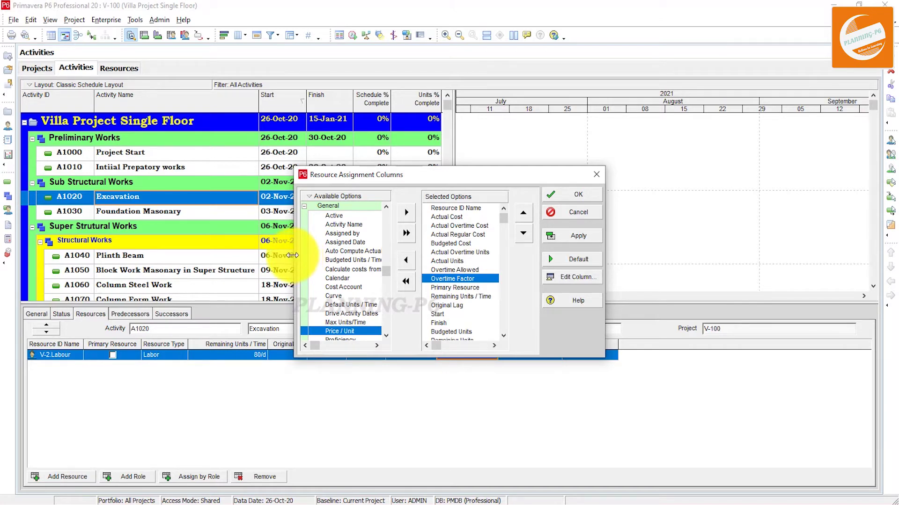
Step: Move Actual Cost down to directly below Actual Regular Cost in the selected assignment columns and apply the column setup
left_click_drag(295, 257, 206, 257)
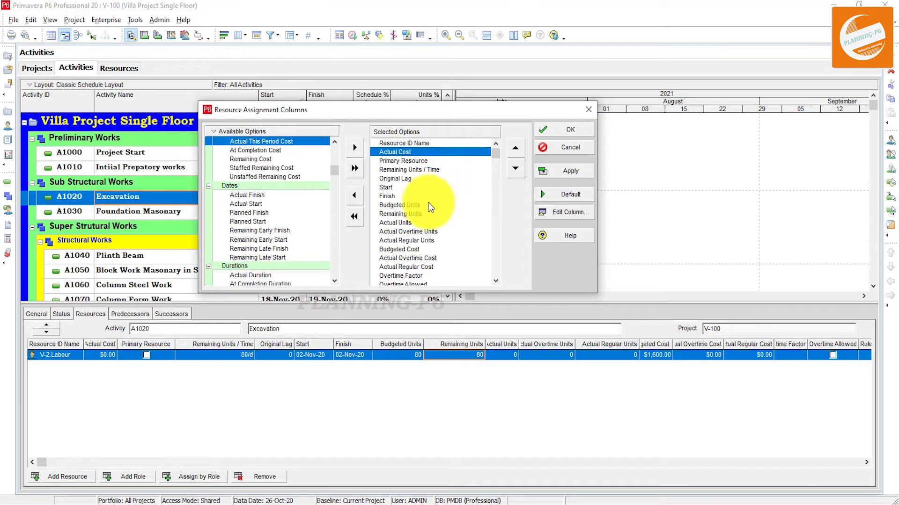
left_click(515, 169)
left_click(514, 169)
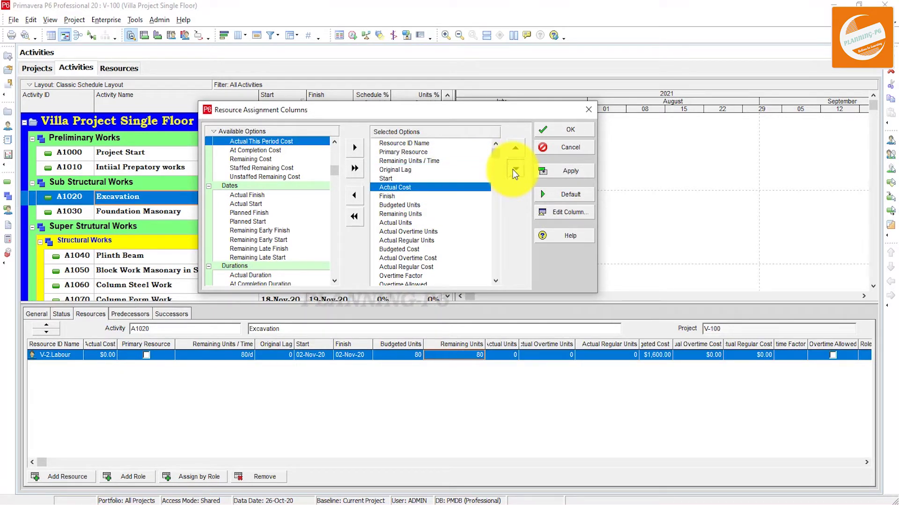
left_click(514, 169)
left_click(514, 169)
left_click(515, 169)
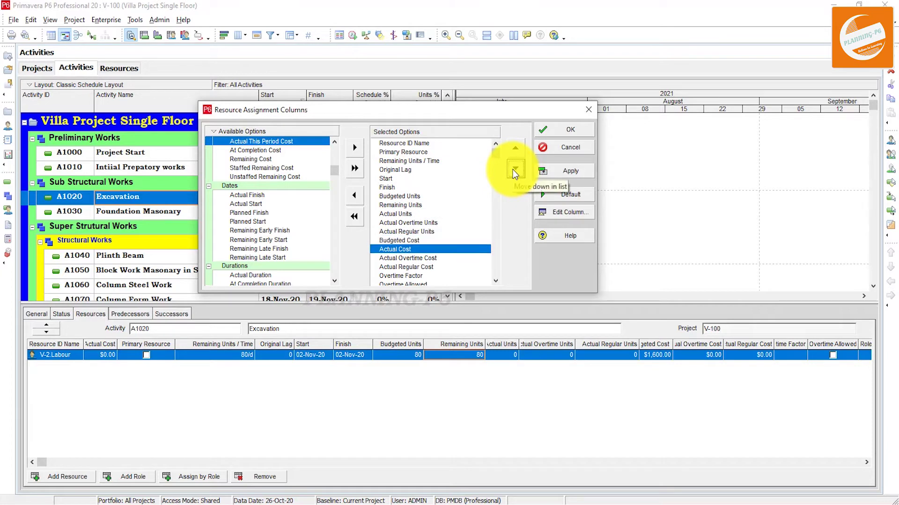
left_click(514, 169)
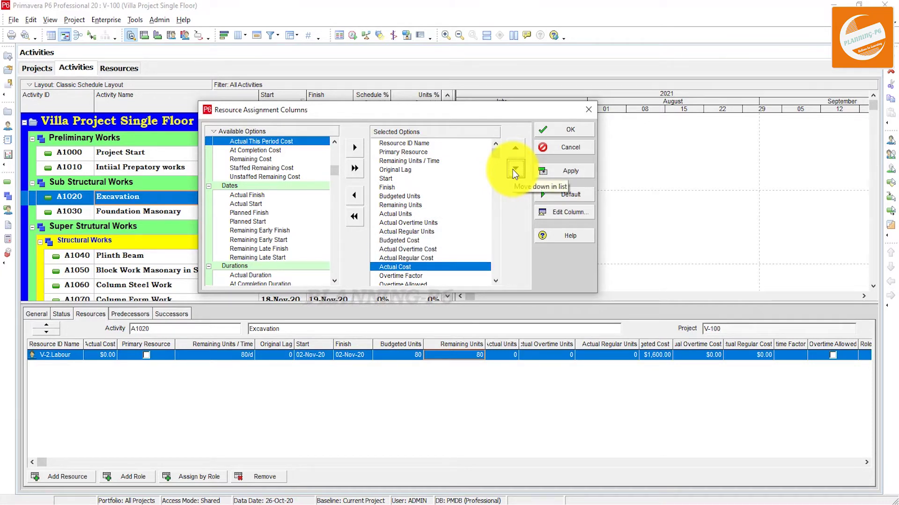
left_click(568, 177)
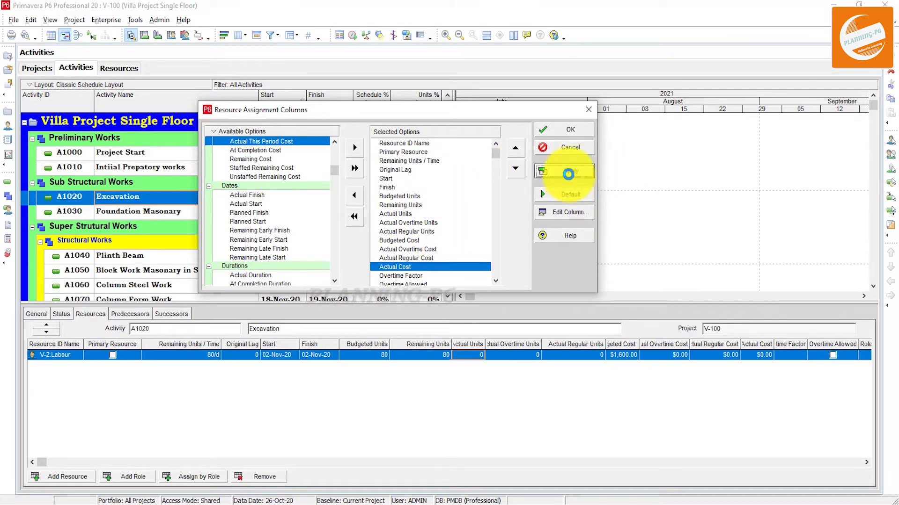
left_click(562, 130)
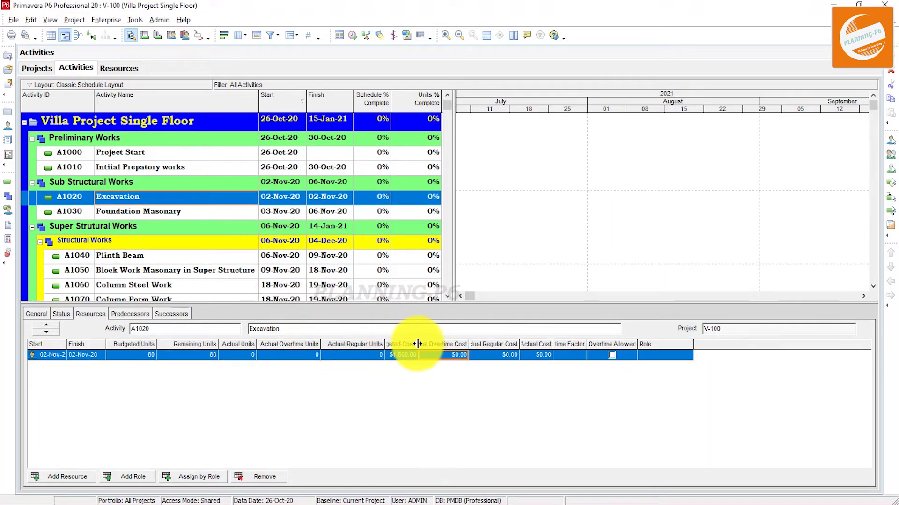
Step: Widen the Budgeted Cost, Actual Overtime Cost, Actual Regular Cost and Overtime Factor columns so their full headings fit
left_click_drag(420, 344, 555, 348)
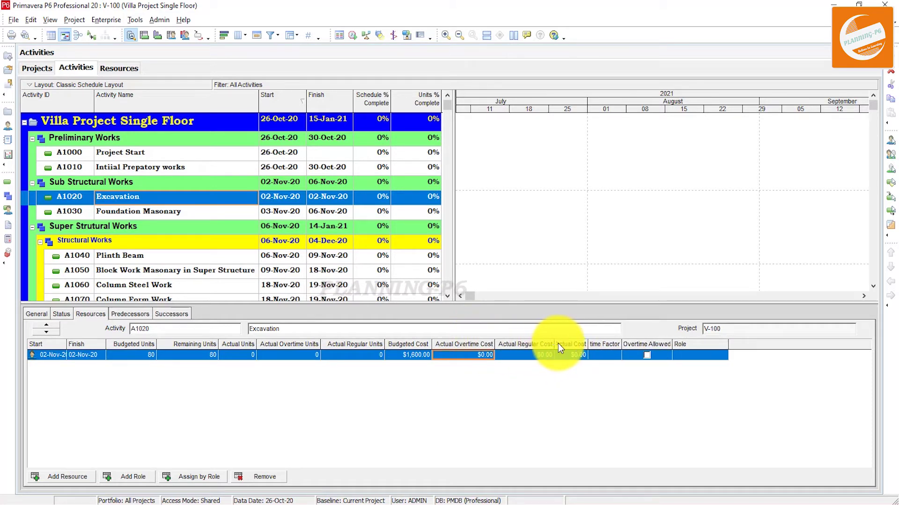
left_click_drag(587, 344, 693, 345)
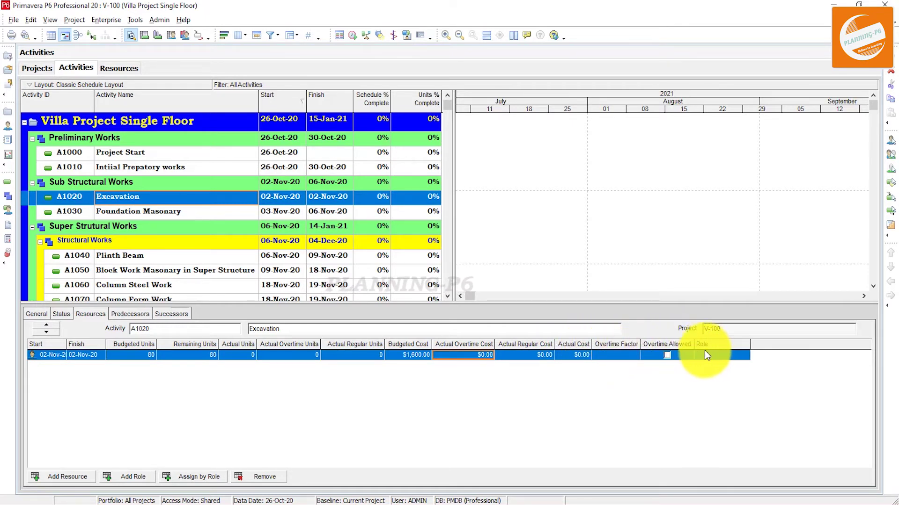
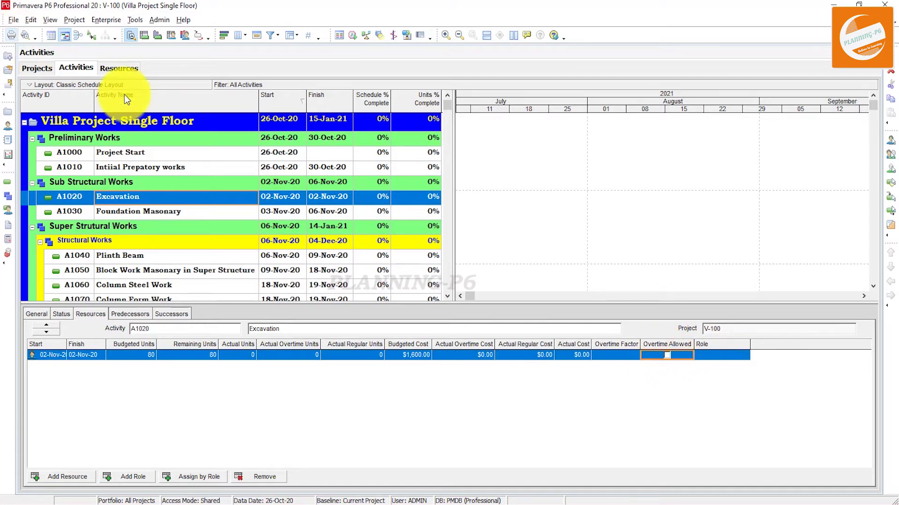
Step: Allow overtime for the Labour resource V-2 in the project's resources and set its overtime factor to 1.5
left_click(12, 131)
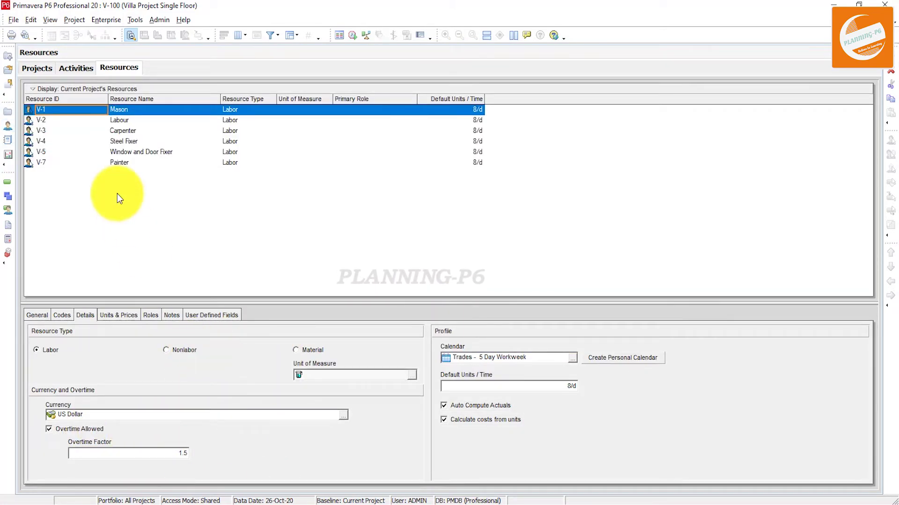
left_click(127, 120)
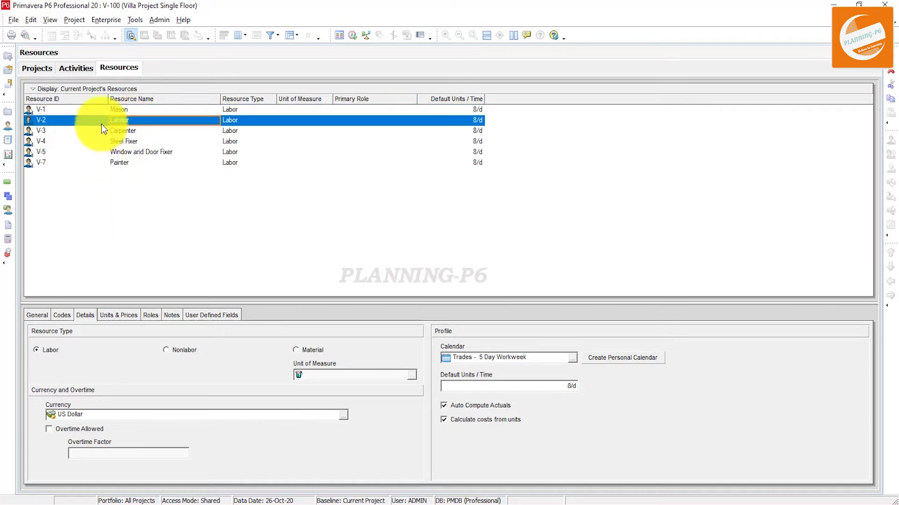
left_click(68, 429)
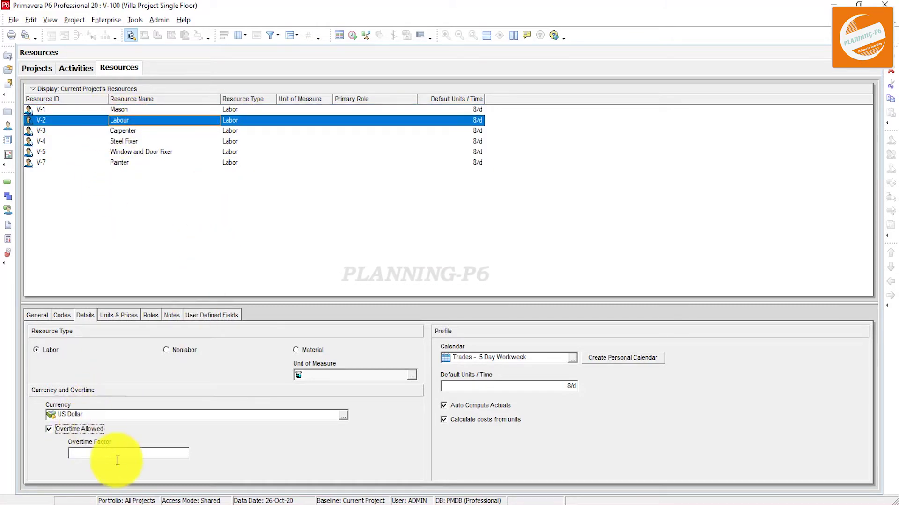
left_click(124, 458)
type("1")
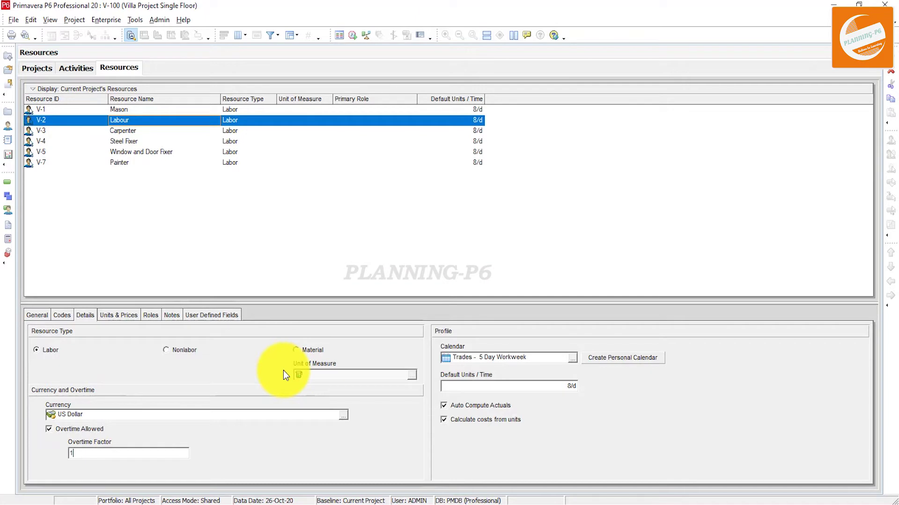
type(".5")
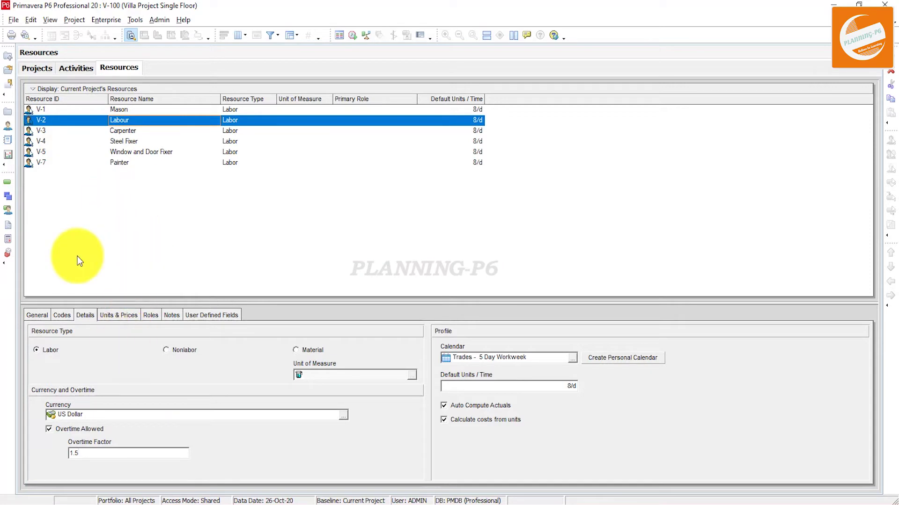
left_click(112, 131)
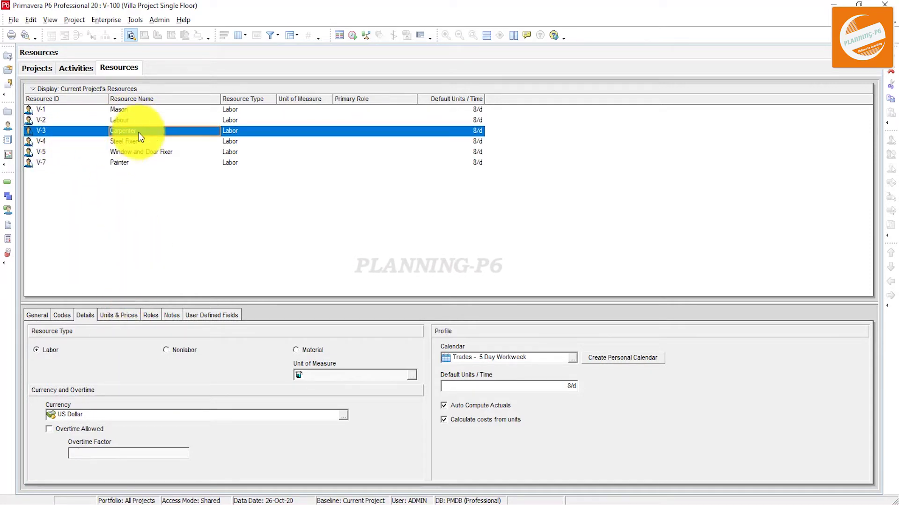
Step: Return to the activities, select the Overtime Factor of Excavation's labour assignment and reschedule the project
left_click(75, 69)
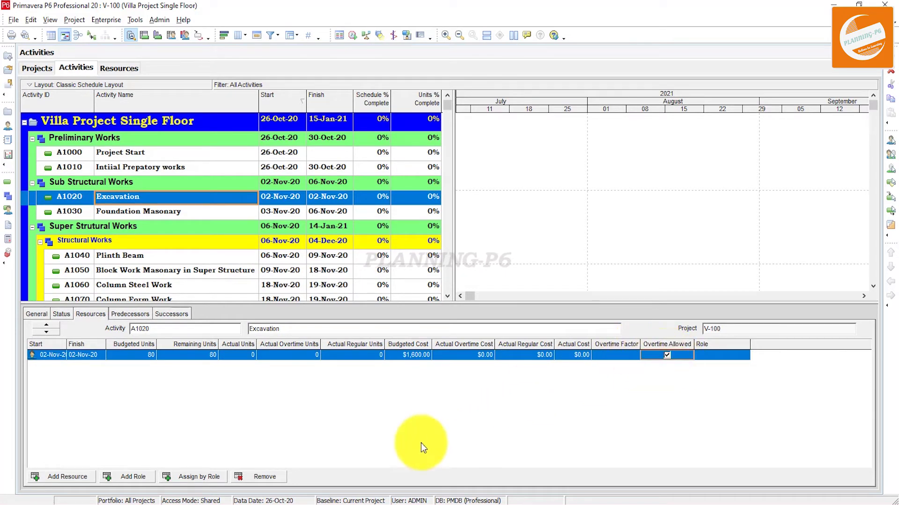
left_click(614, 355)
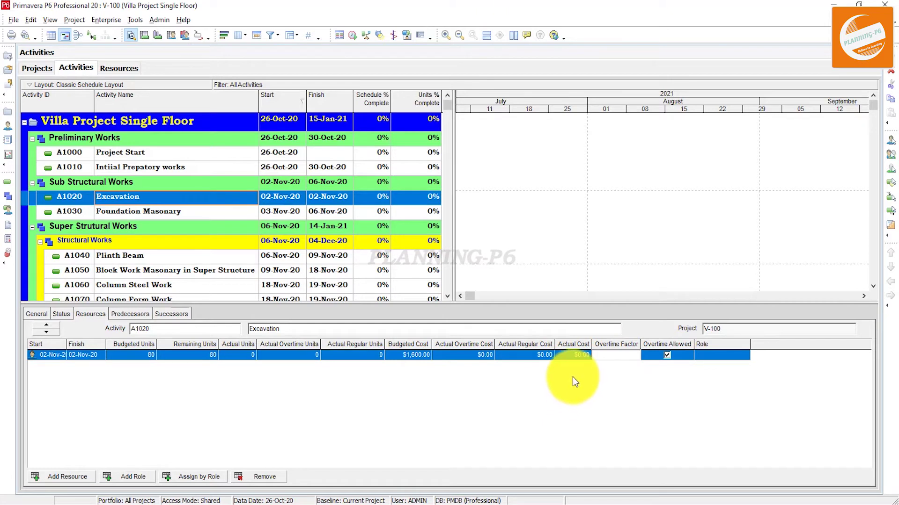
key("Return")
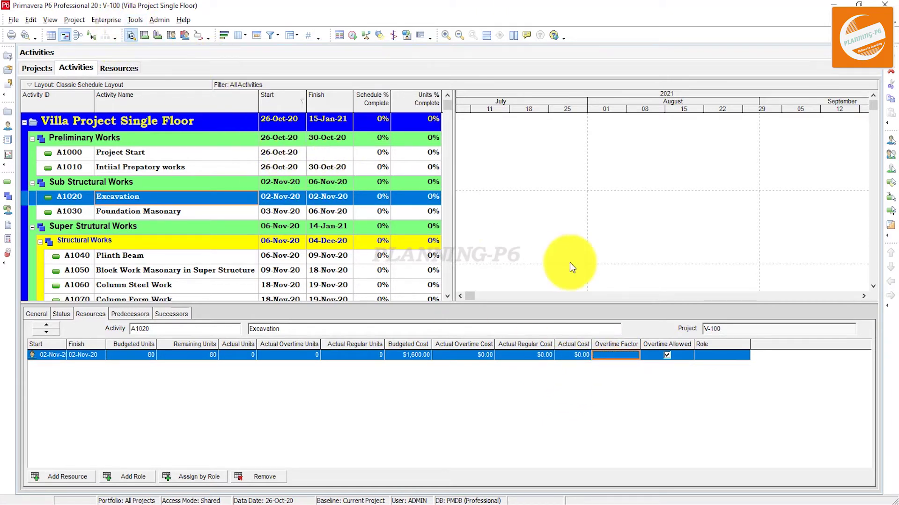
left_click(353, 35)
left_click(566, 214)
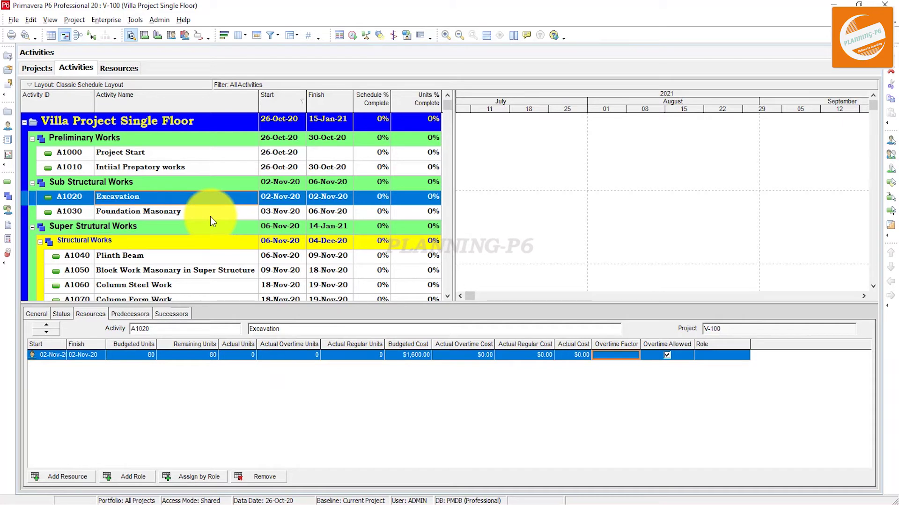
Step: Mark activity A1020 Excavation as started on 02-Nov-20 in its status details
left_click(36, 315)
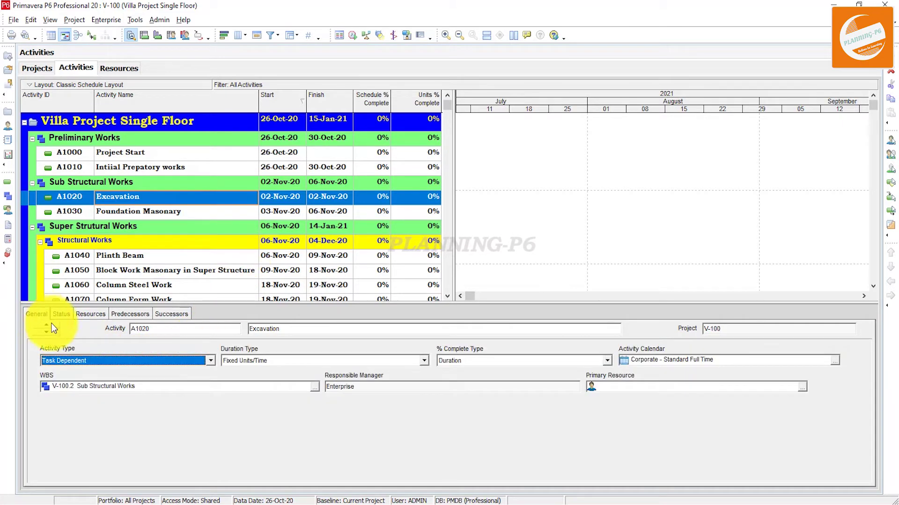
left_click(62, 314)
left_click(246, 359)
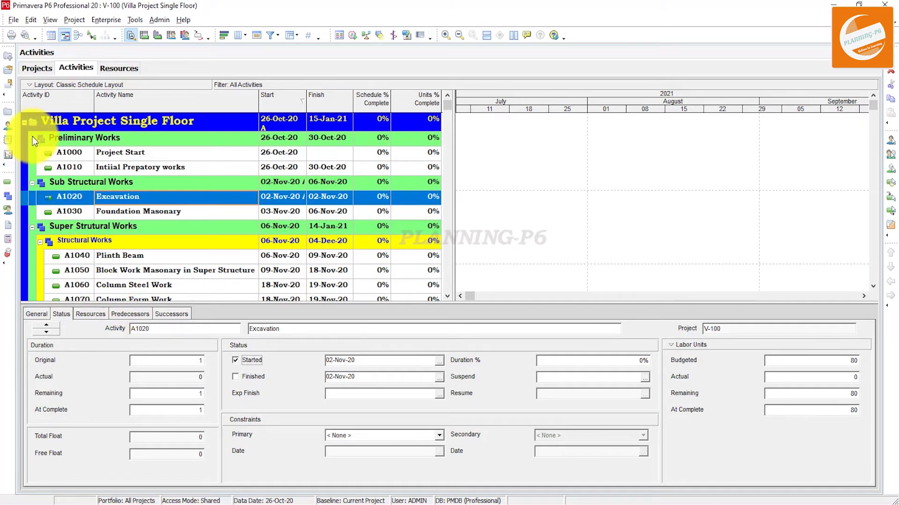
Step: Set the Actual Units of Excavation's labour resource assignment to 20
left_click(90, 314)
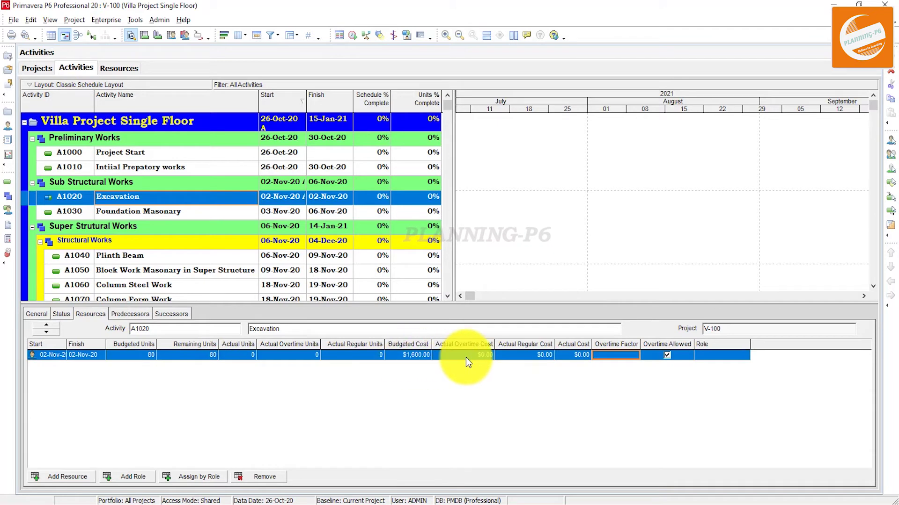
left_click(363, 355)
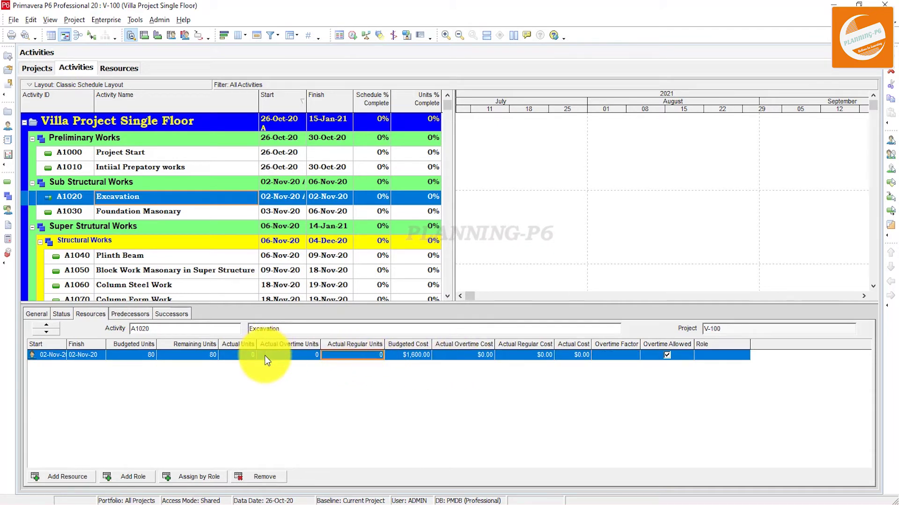
left_click(219, 356)
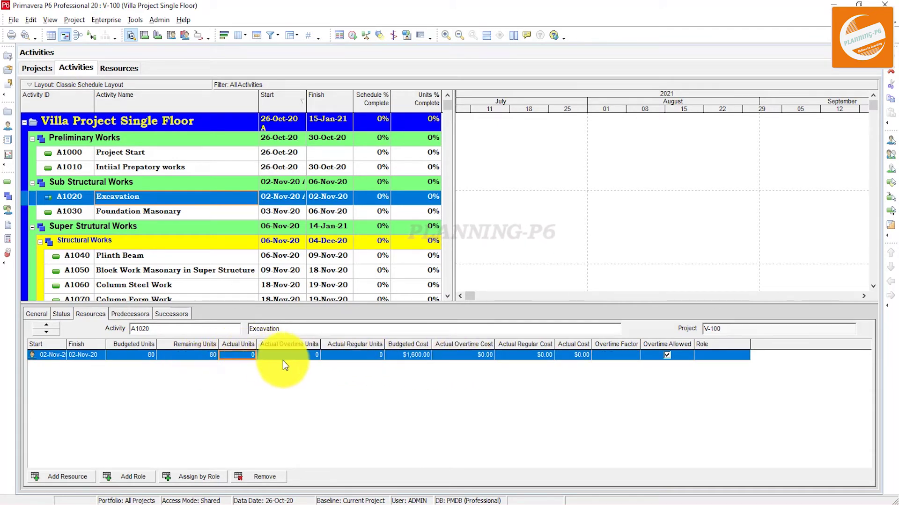
type("20")
key("Return")
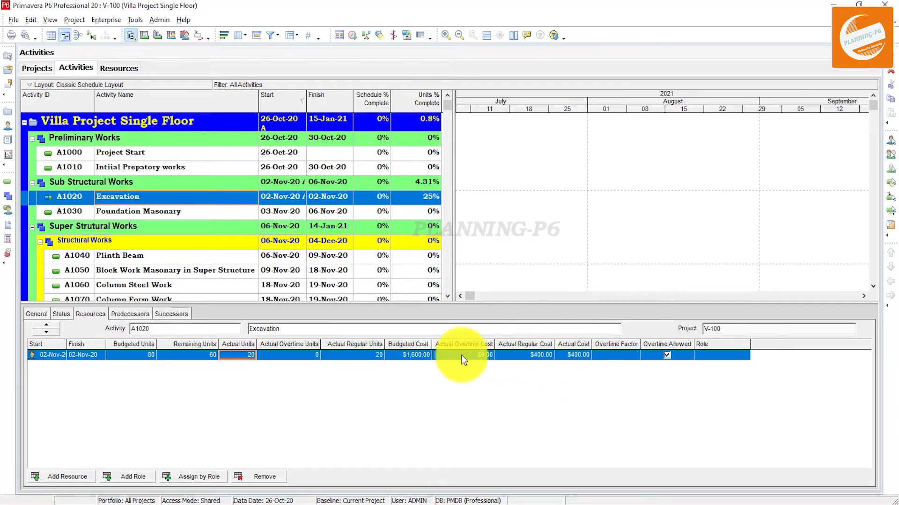
Step: Set the Actual Overtime Units of Excavation's labour resource assignment to 10
left_click(302, 355)
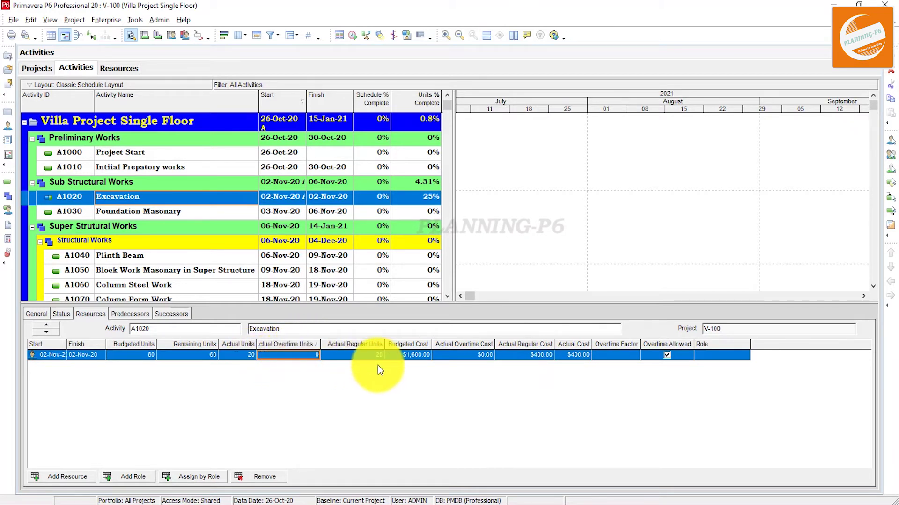
type("10")
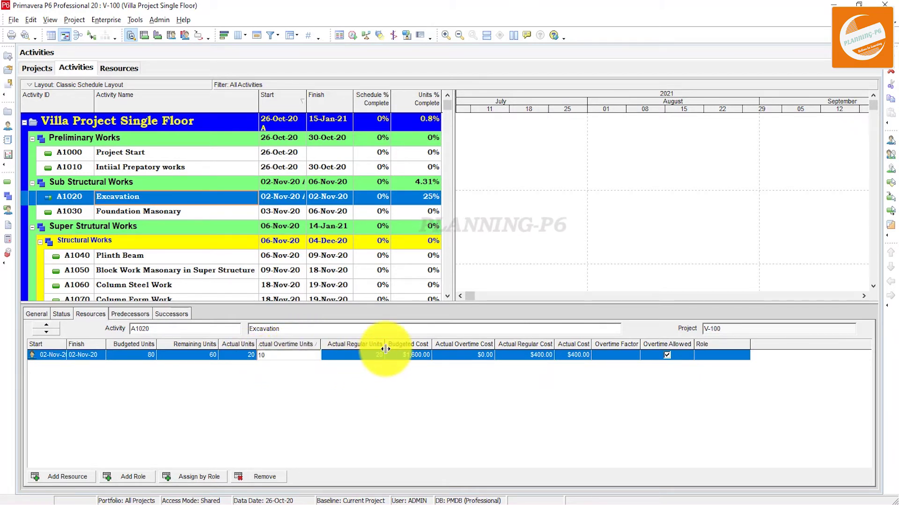
key("Return")
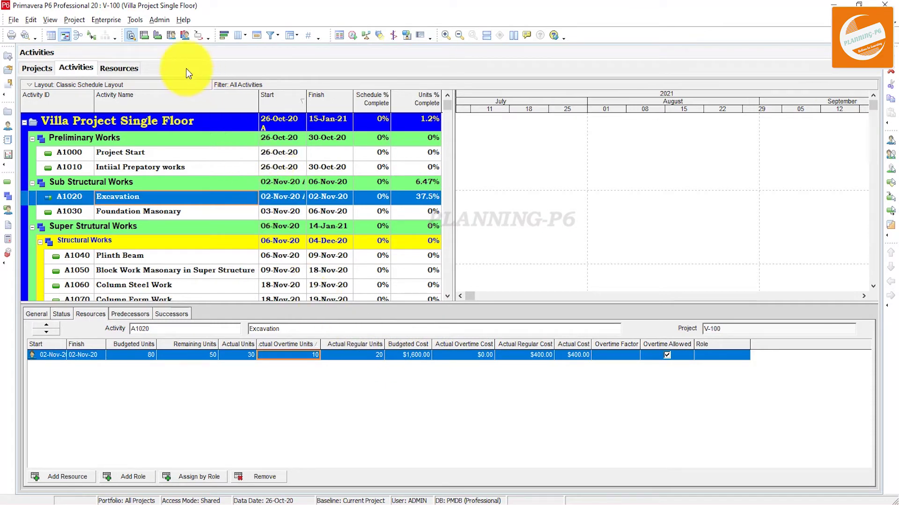
Step: Recalculate the project's assignment costs with the overtime factor synchronized
left_click(136, 24)
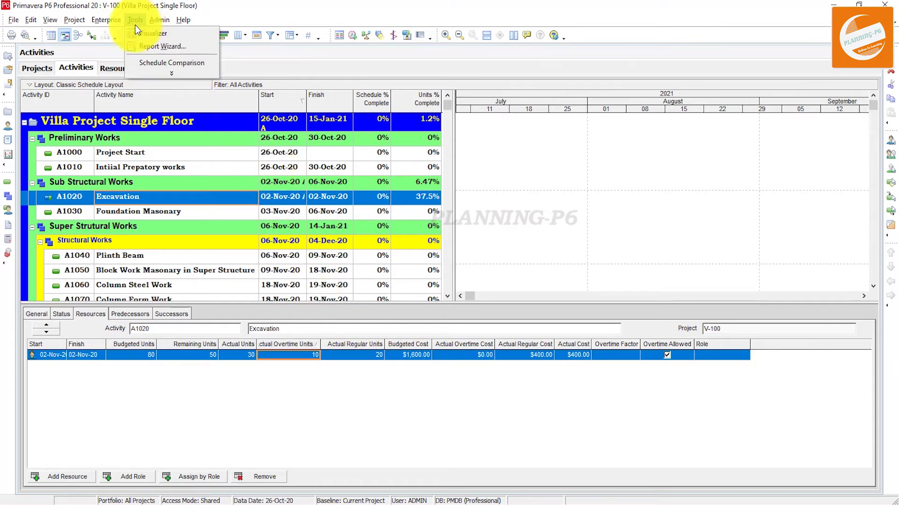
left_click(170, 70)
key("Down")
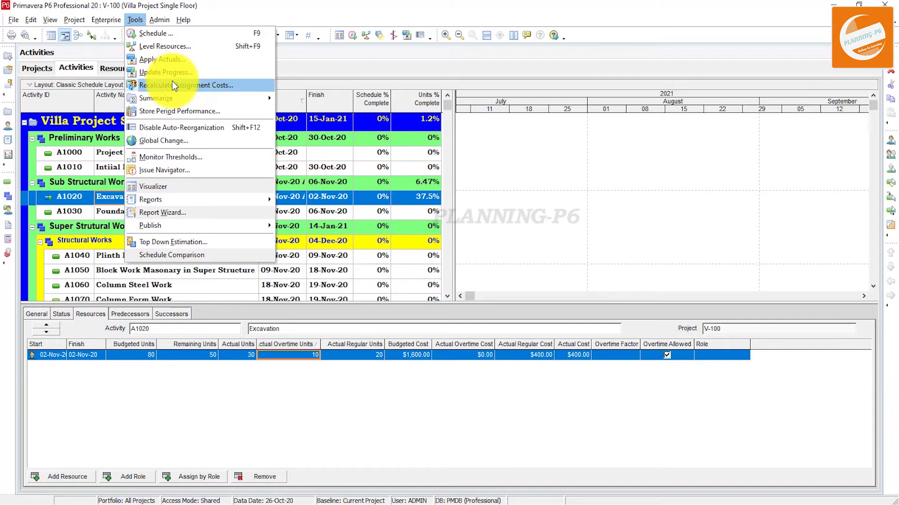
left_click(180, 86)
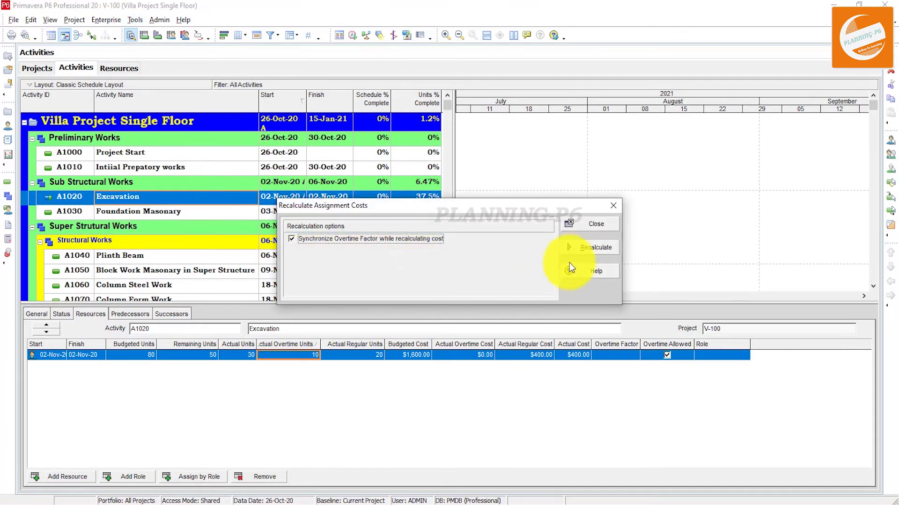
left_click(589, 249)
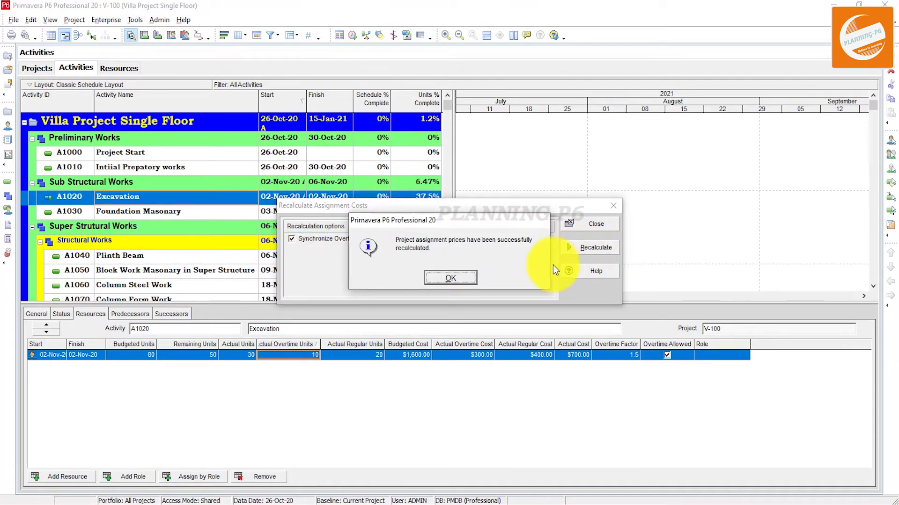
left_click(462, 278)
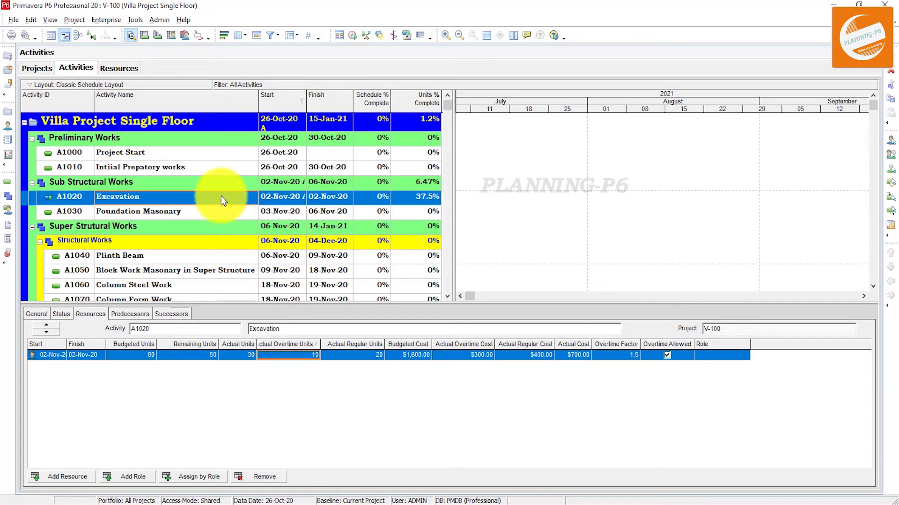
Step: Create a user defined field for activities titled Actual Overtime Cost with the Cost data type
left_click(115, 21)
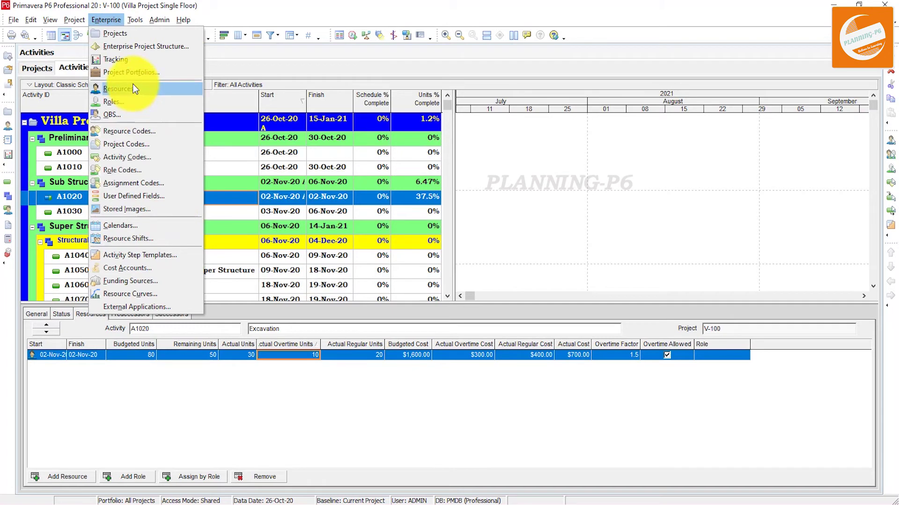
left_click(141, 197)
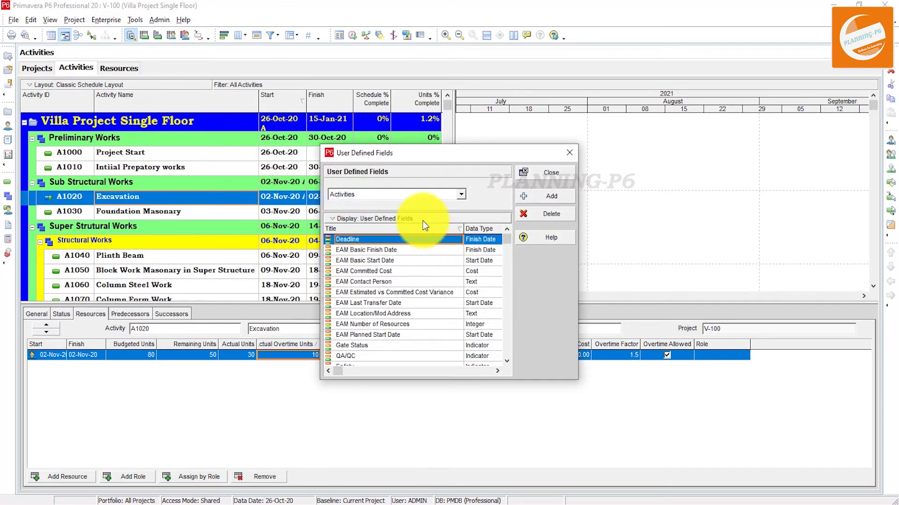
left_click(532, 199)
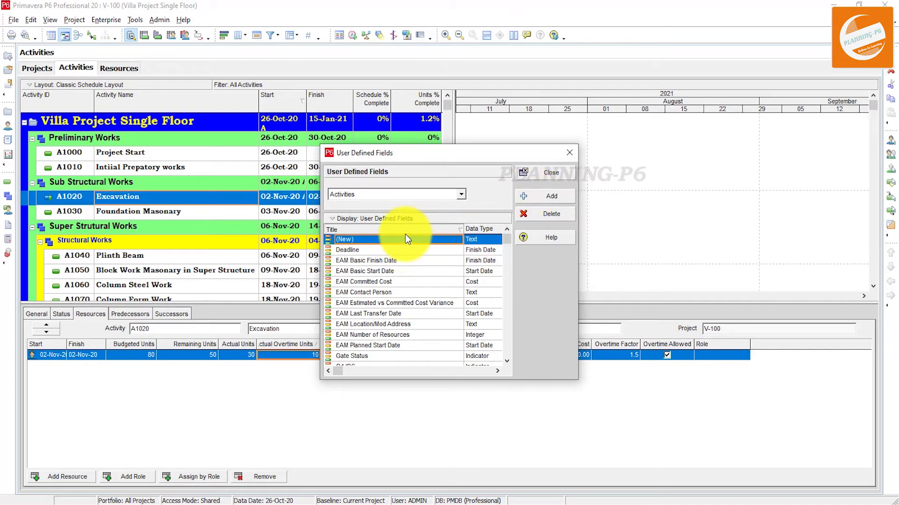
left_click(406, 229)
left_click(406, 355)
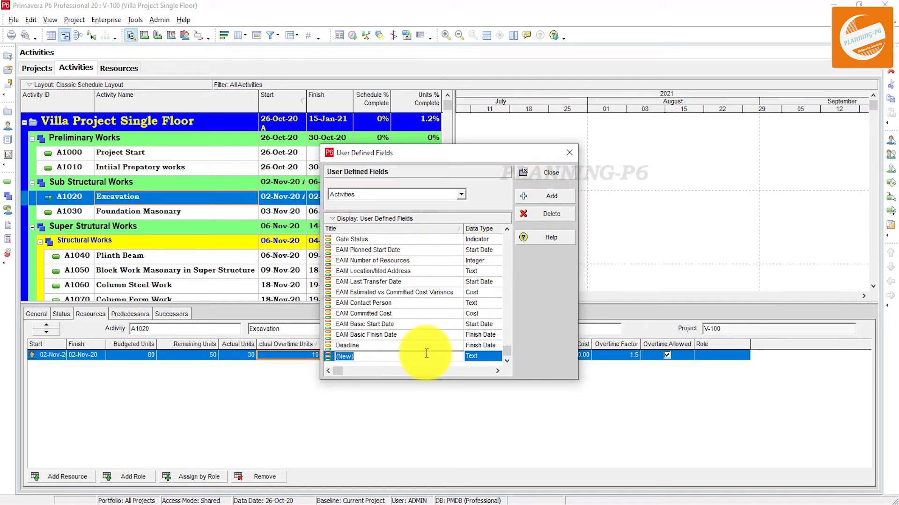
type("Ac")
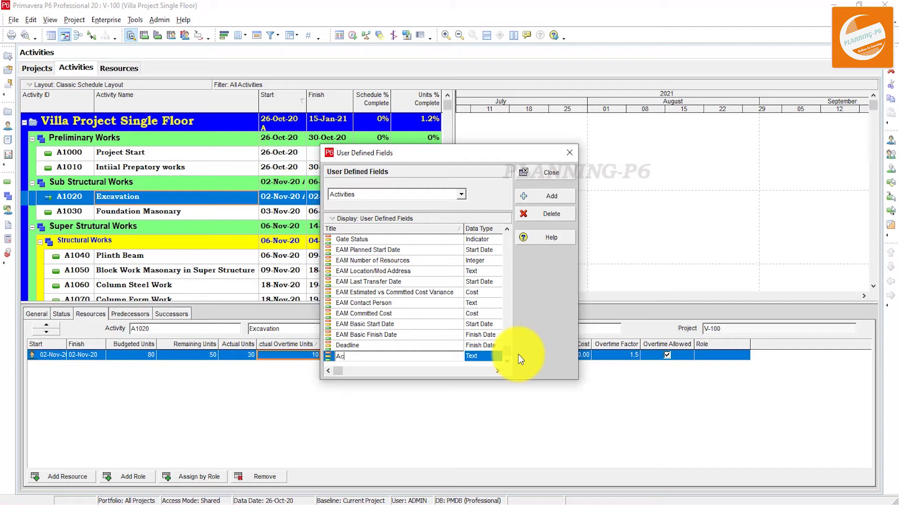
type("tual O")
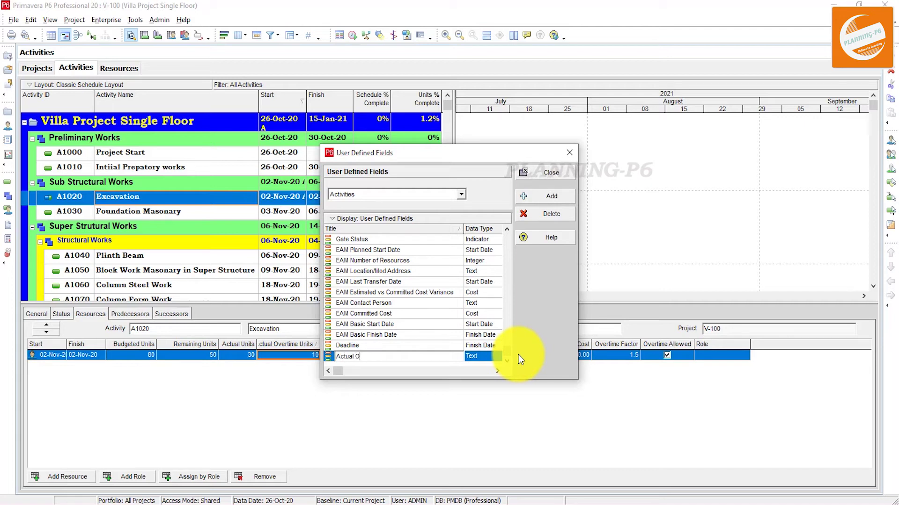
type("vertim")
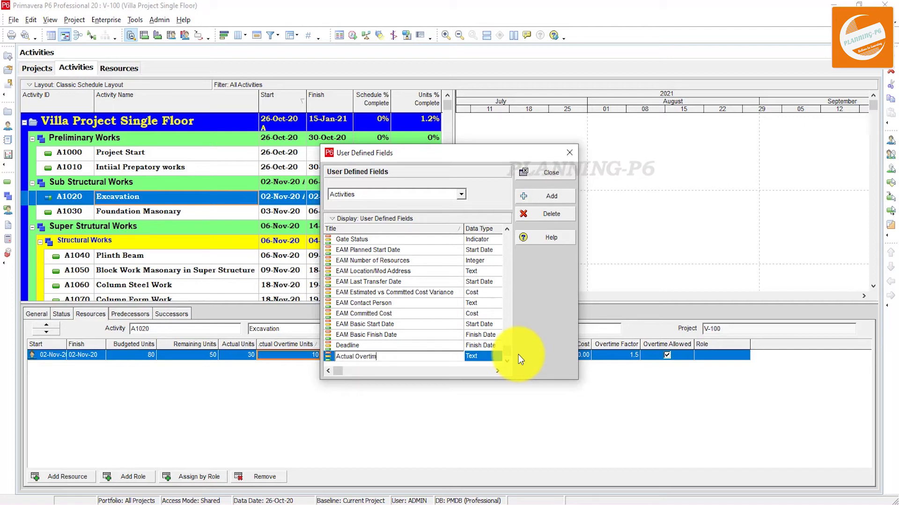
type("e Cost")
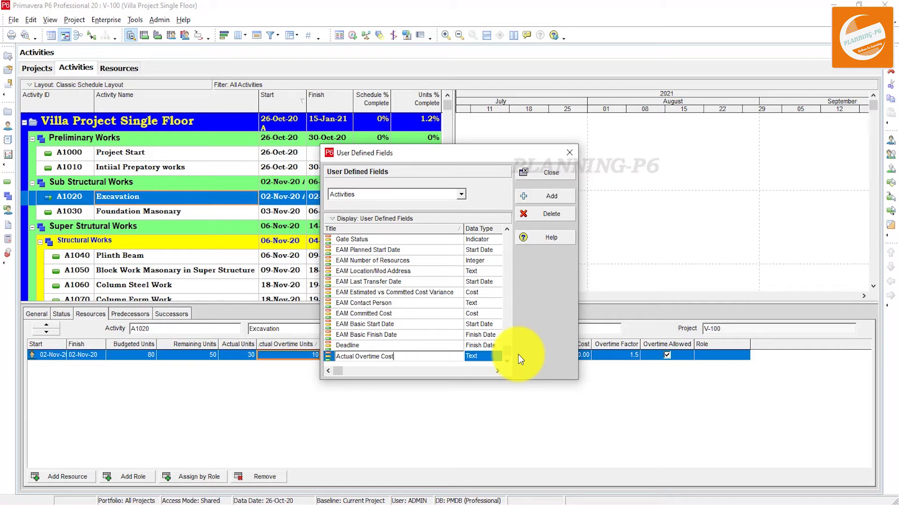
left_click(481, 358)
left_click(481, 358)
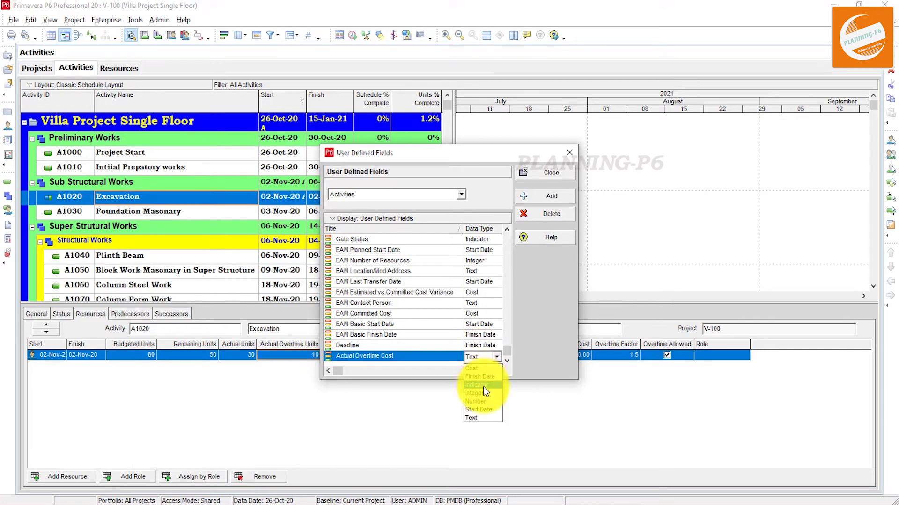
left_click(482, 369)
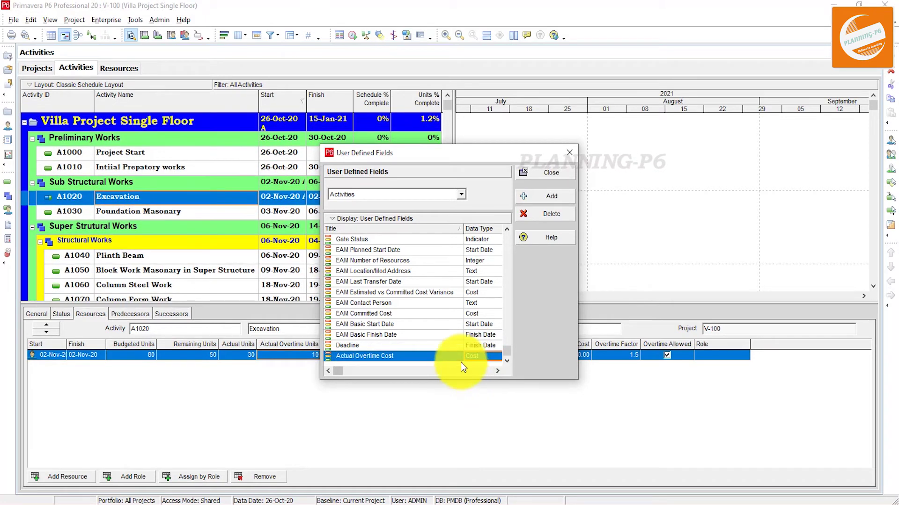
Step: Add a second activity user defined field titled Actual Regular Cost with the Cost data type and close the field definitions
left_click(538, 197)
left_click(401, 356)
type("Actual ")
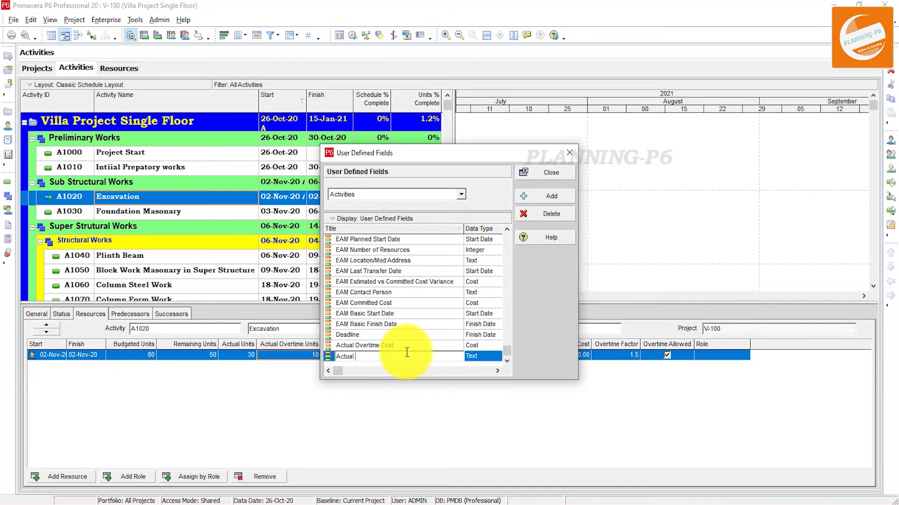
type("Reg")
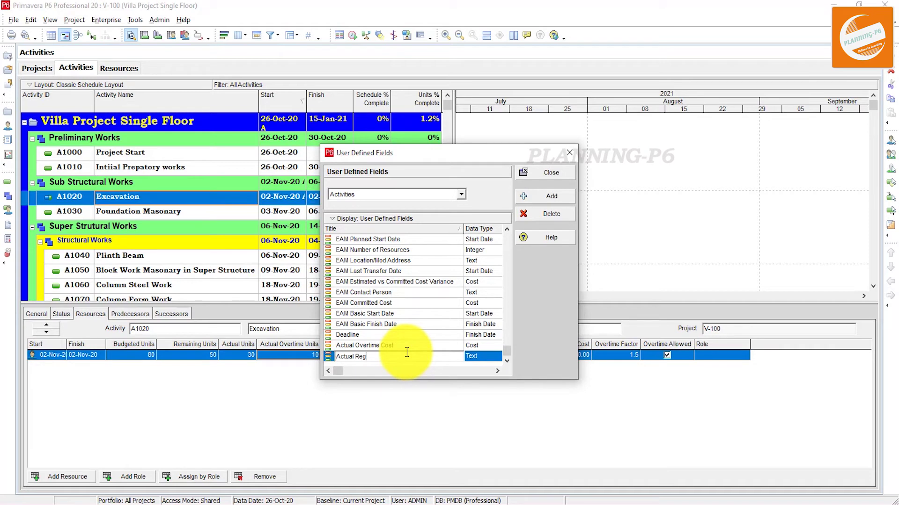
type("ular Cost")
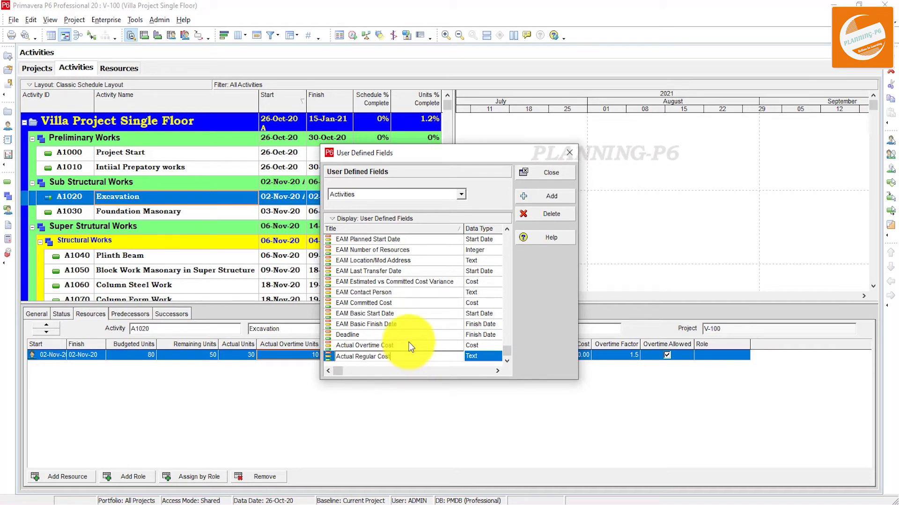
left_click(481, 356)
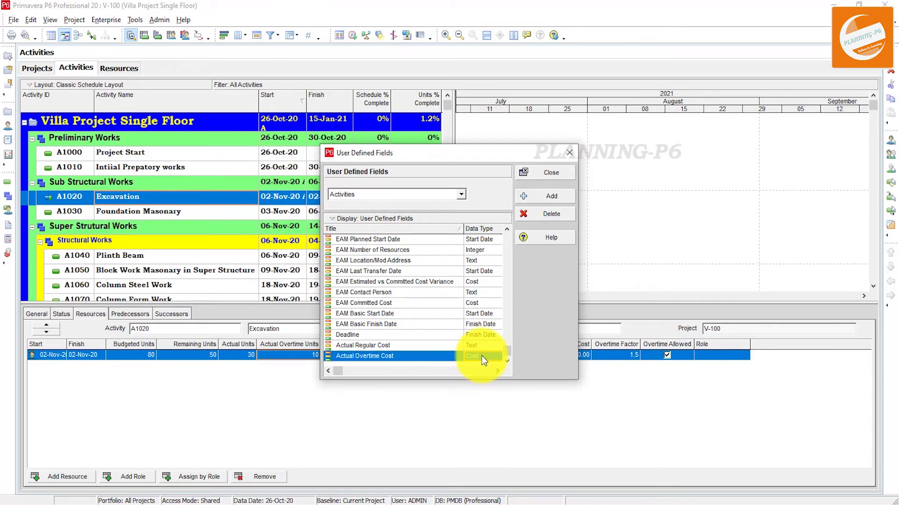
left_click(482, 346)
left_click(482, 347)
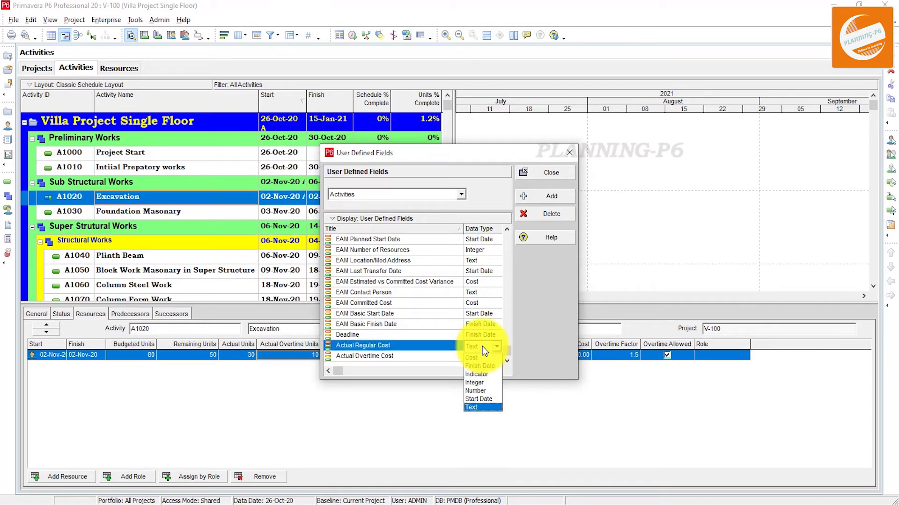
left_click(483, 359)
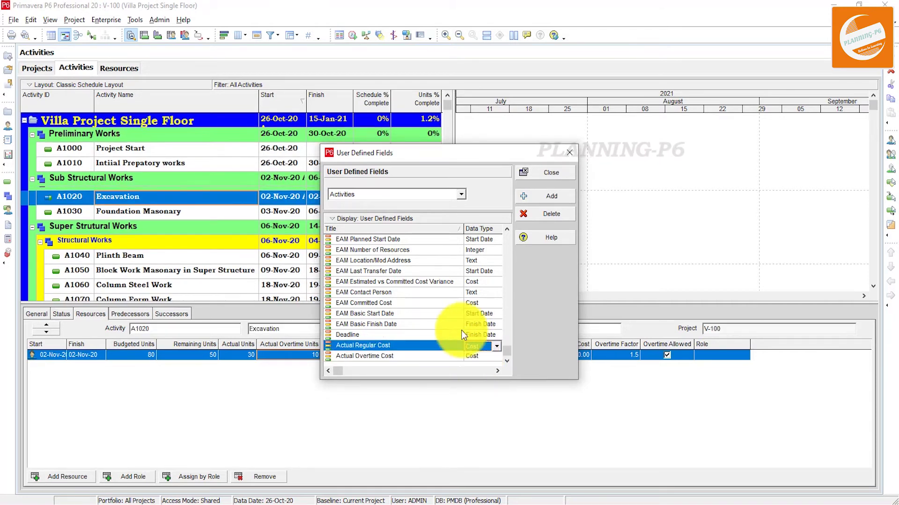
left_click(569, 152)
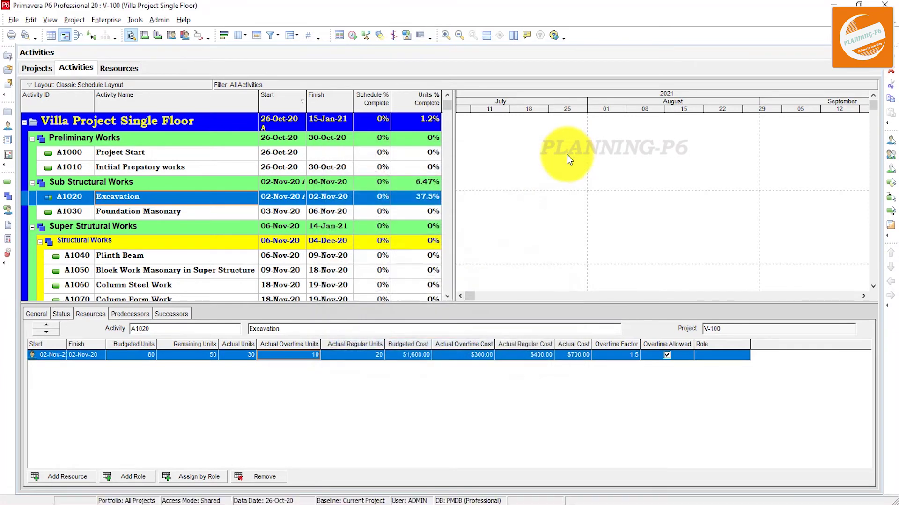
Step: Add the user defined columns Actual Overtime Cost and Actual Regular Cost after Finish in the activity table's column selection
right_click(326, 104)
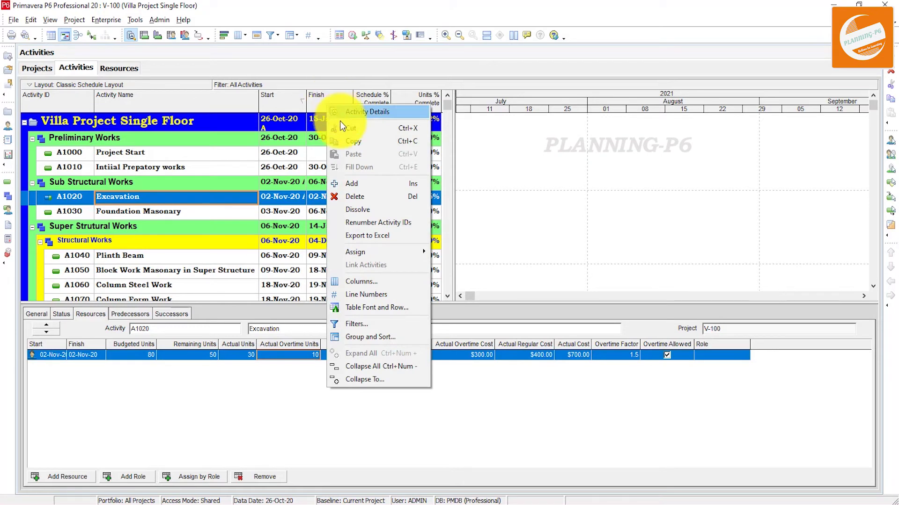
left_click(372, 284)
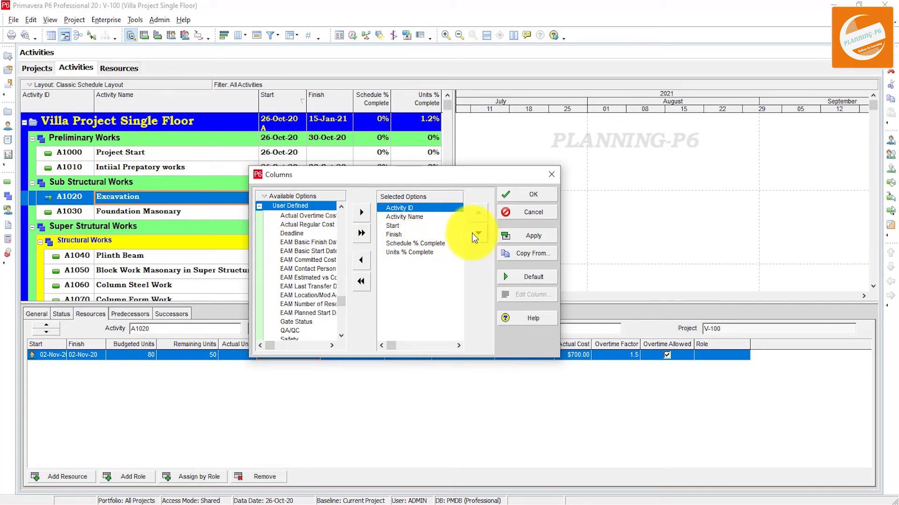
left_click(420, 254)
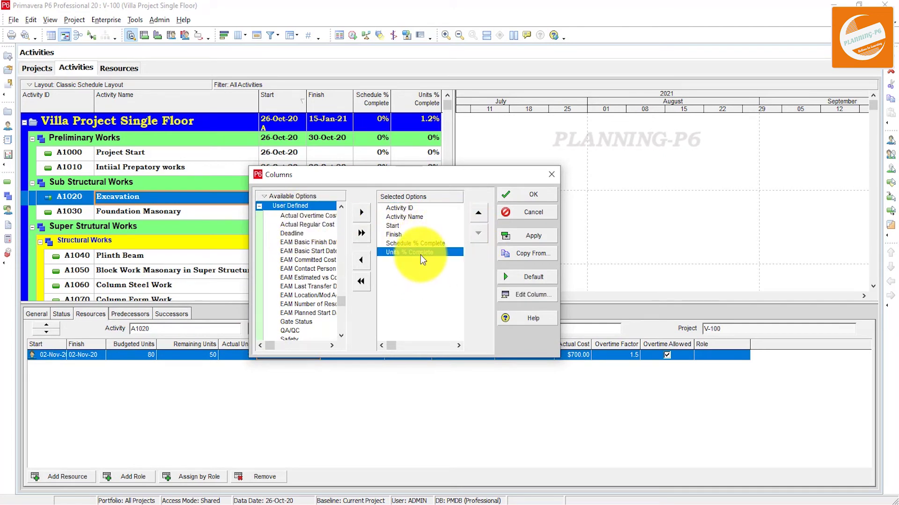
left_click(394, 241)
left_click(388, 235)
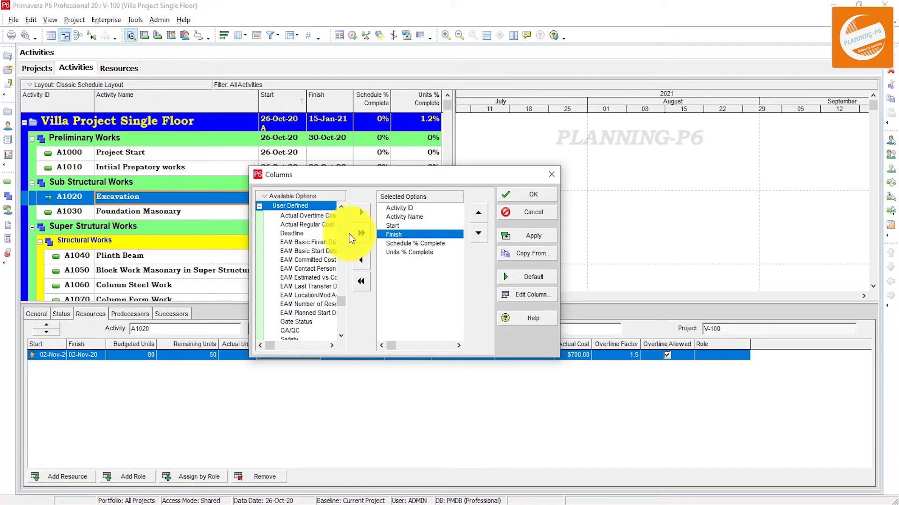
double_click(322, 216)
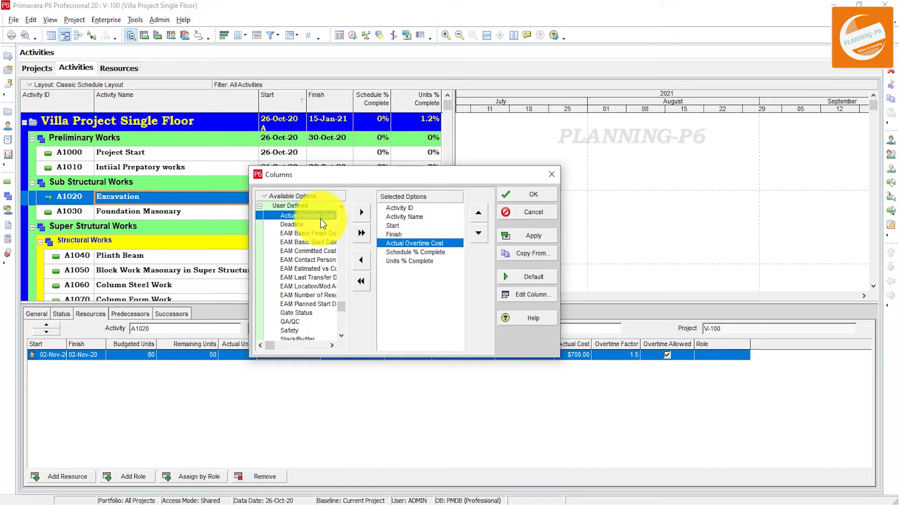
double_click(320, 218)
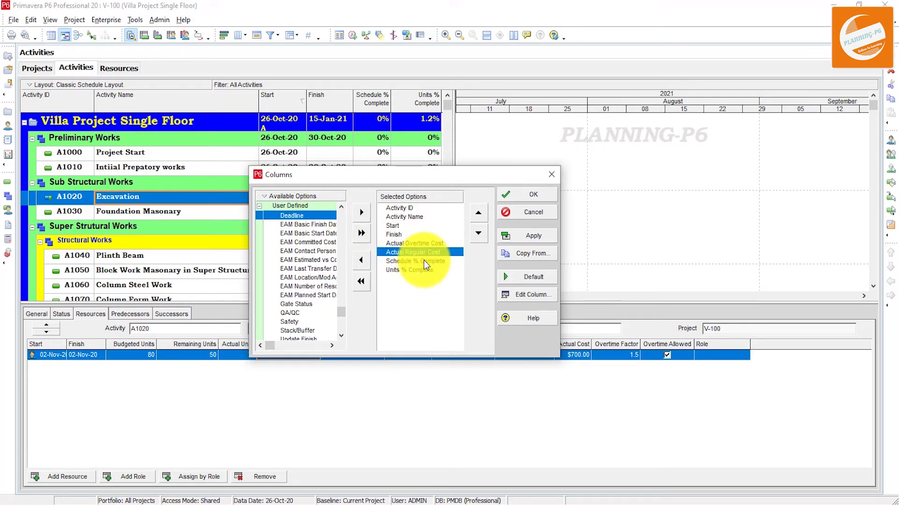
left_click(289, 206)
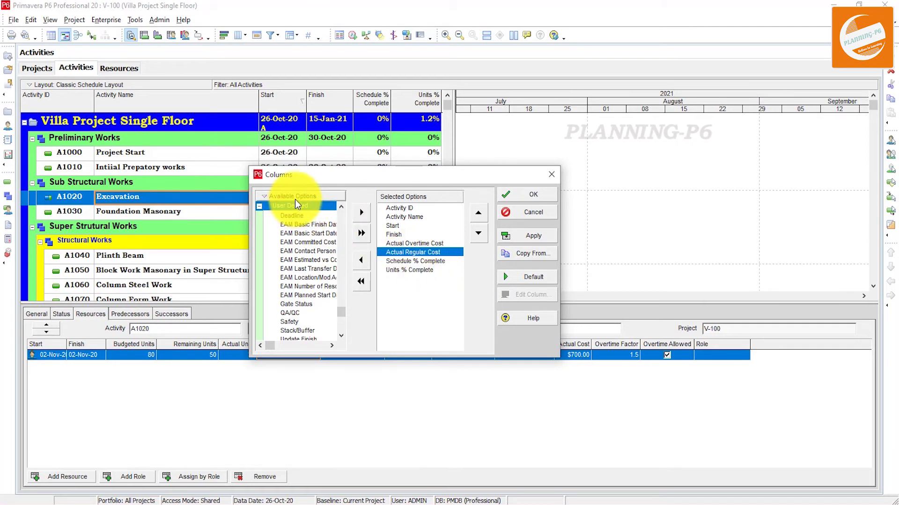
right_click(295, 201)
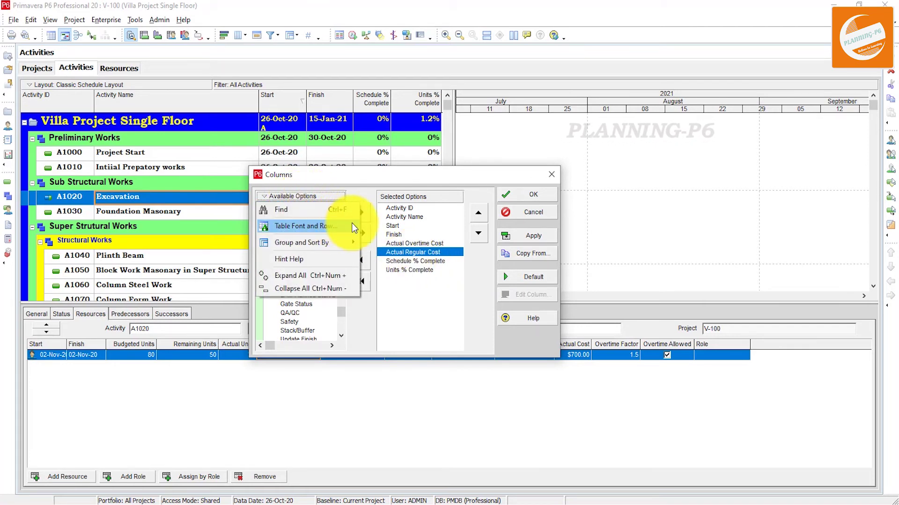
left_click(409, 297)
left_click_drag(342, 311, 341, 210)
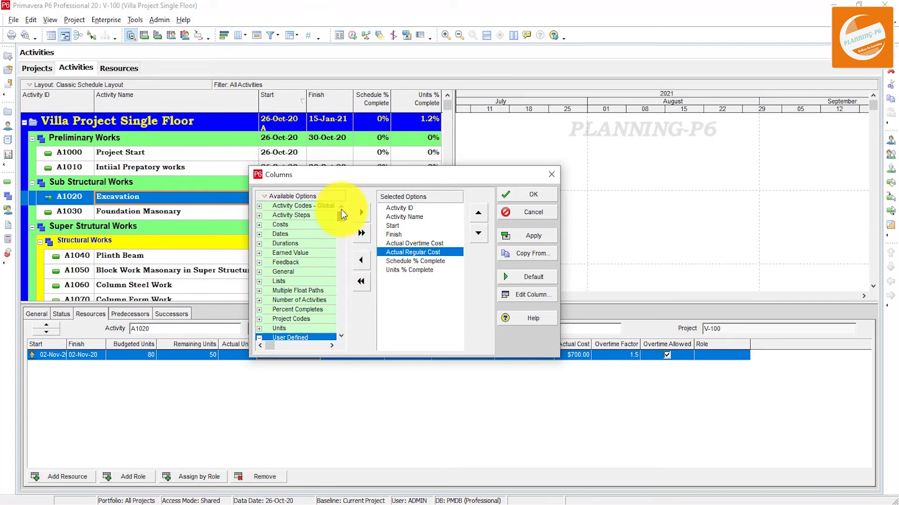
right_click(310, 199)
key("Escape")
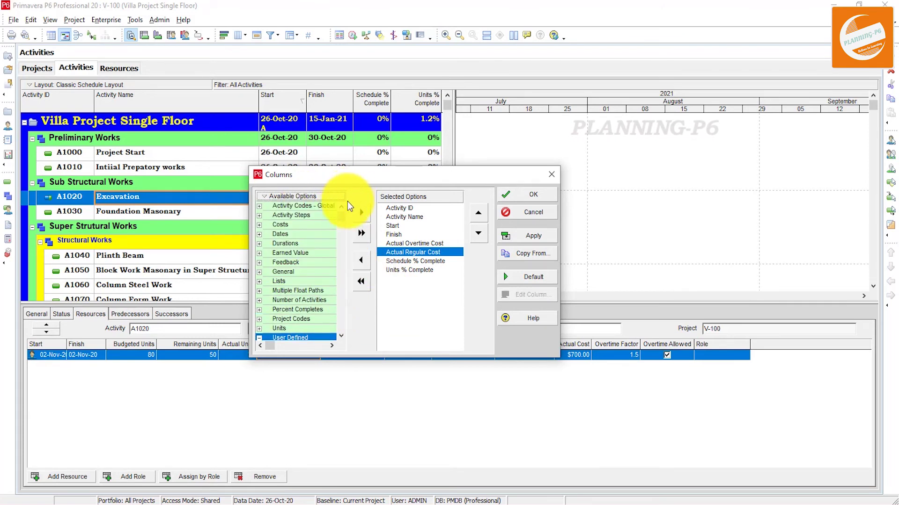
Step: Search the available column options for "bud" and add Budgeted Total Cost to the selected columns
left_click(307, 206)
right_click(305, 197)
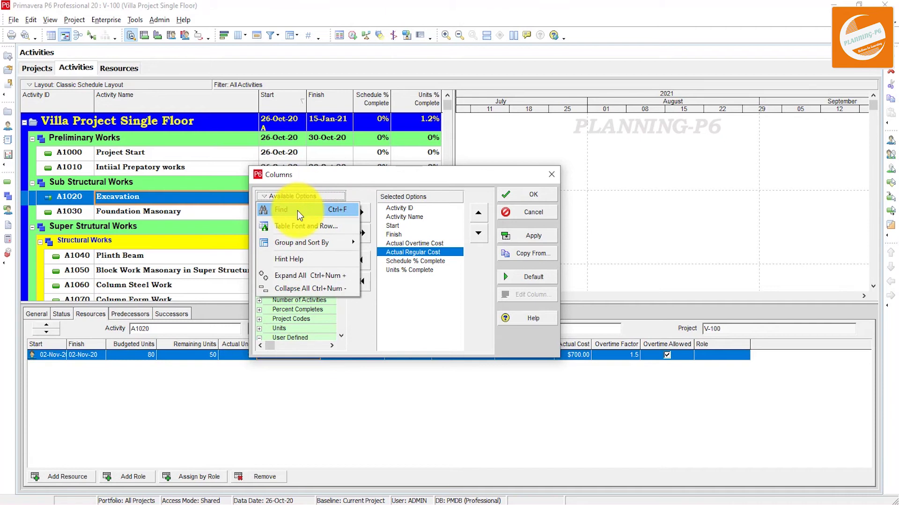
left_click(295, 211)
type("bud")
key("Return")
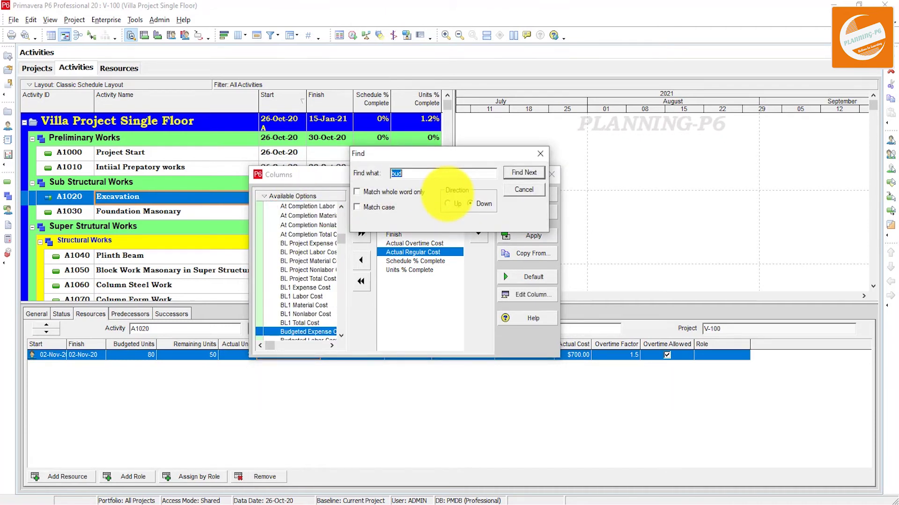
key("Return")
key("Return")
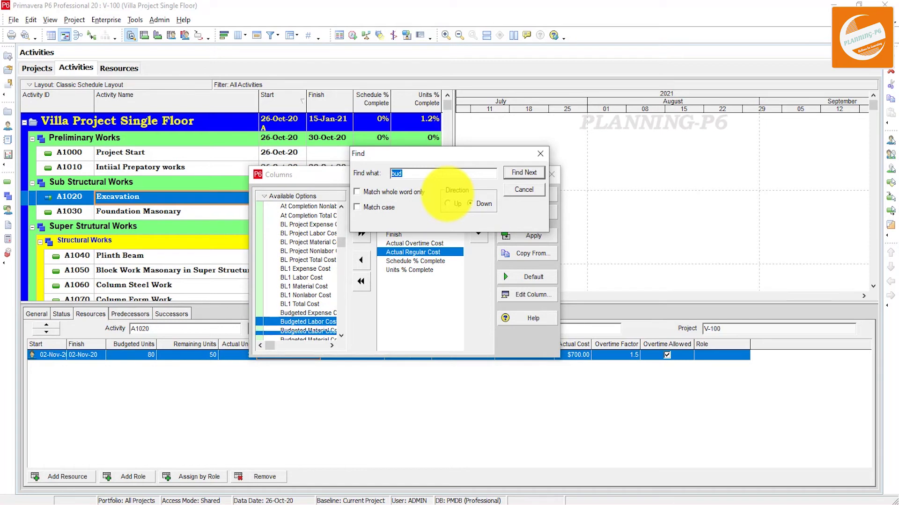
left_click(250, 305)
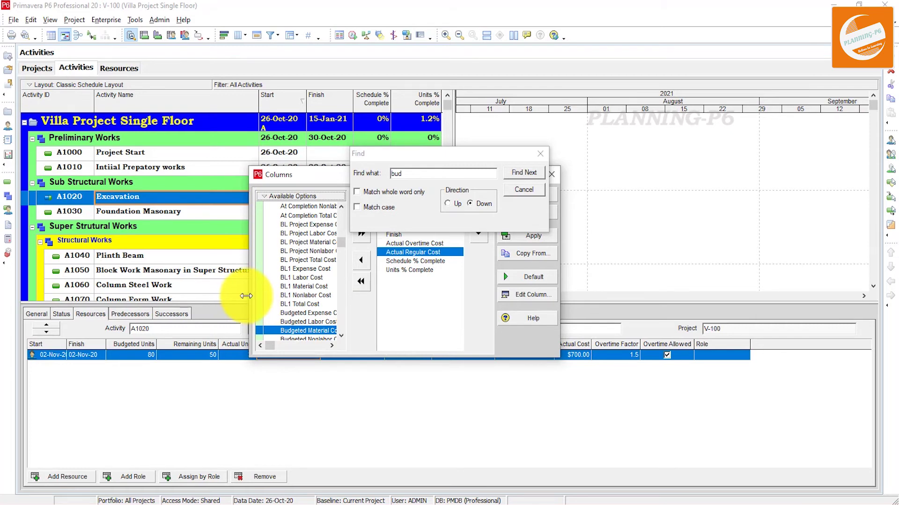
left_click_drag(246, 296, 168, 297)
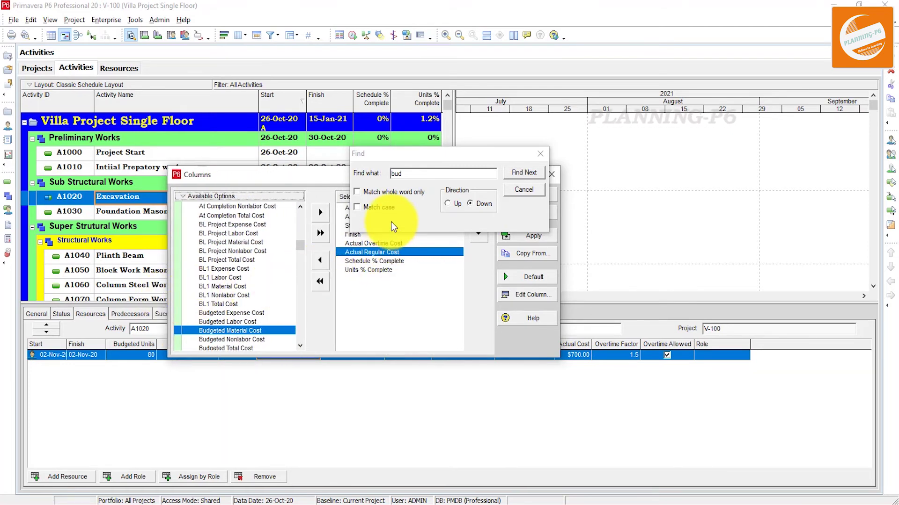
left_click(407, 175)
key("Return")
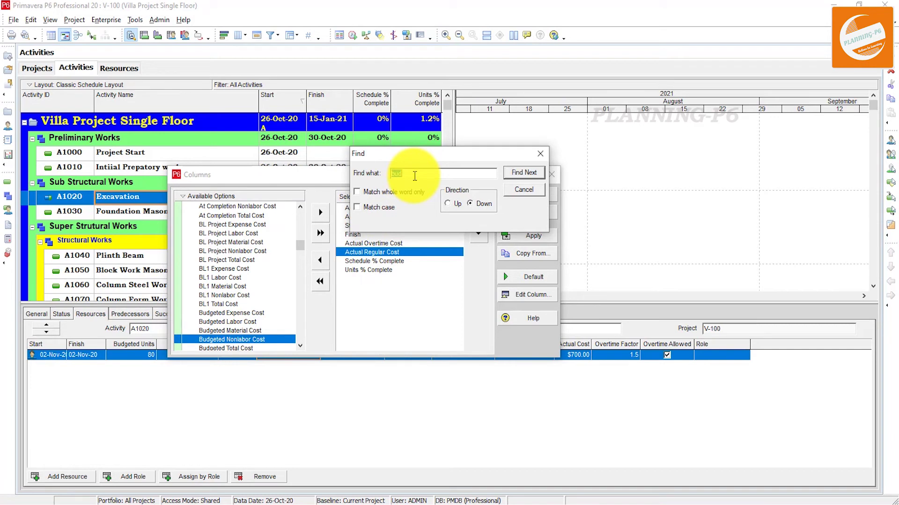
key("Return")
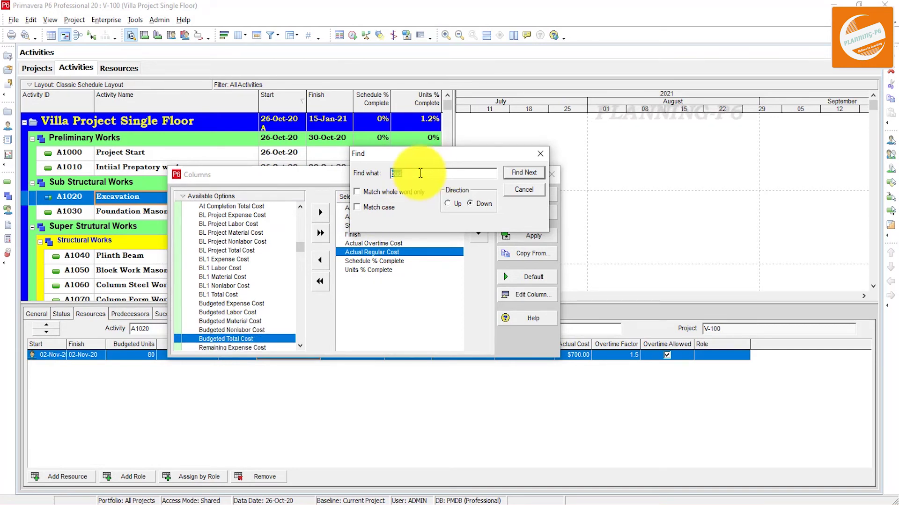
double_click(260, 339)
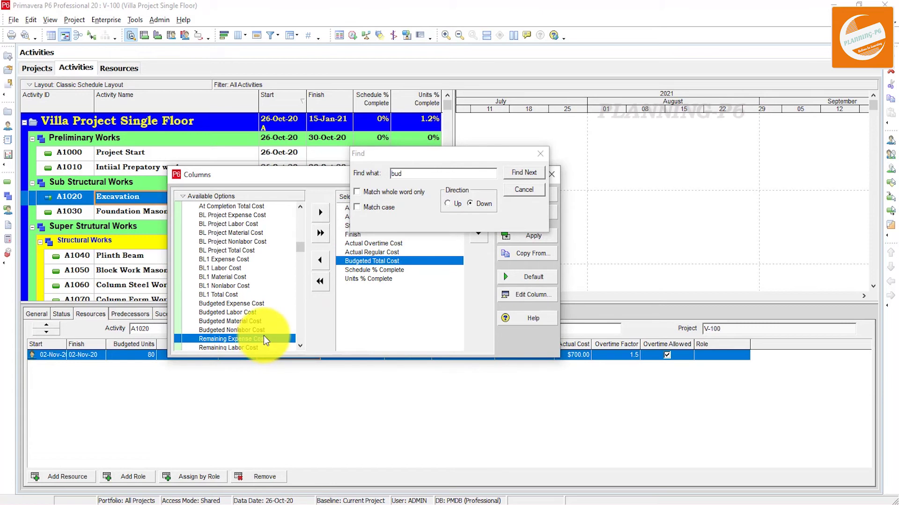
Step: Search the available options for "actual total cost", add Actual Total Cost to the selected columns and close the search
left_click_drag(300, 246, 328, 206)
left_click(418, 174)
type("actual total cost")
key("Return")
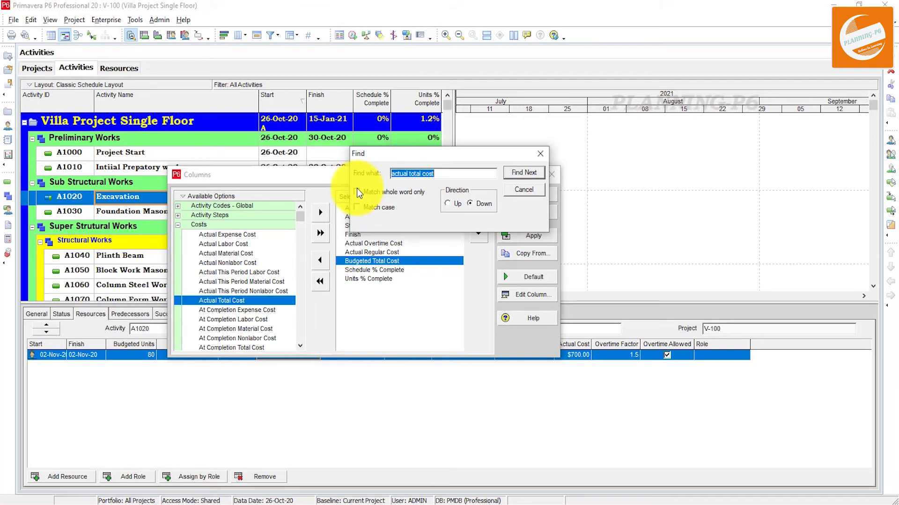
left_click(213, 301)
double_click(213, 301)
left_click(540, 153)
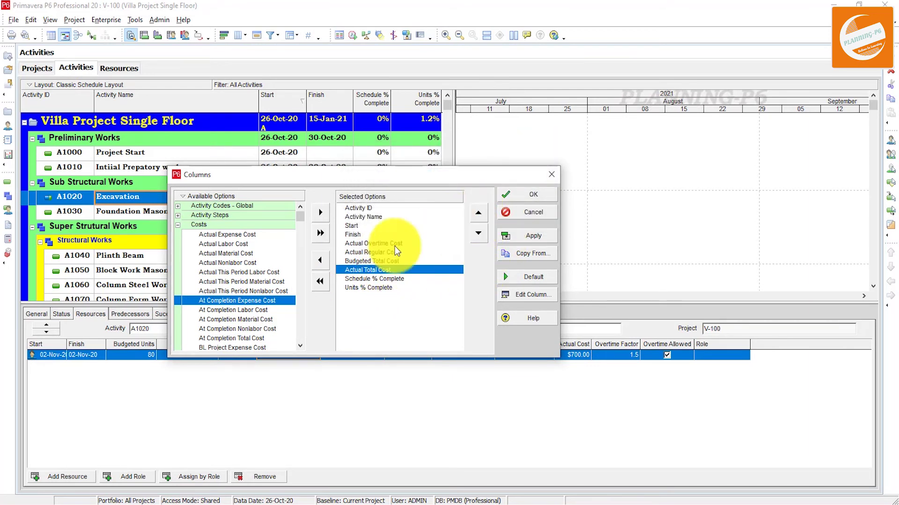
Step: Move Budgeted Total Cost up in the selected columns so it directly follows Activity Name
left_click(367, 260)
left_click(479, 212)
left_click(478, 212)
left_click(479, 212)
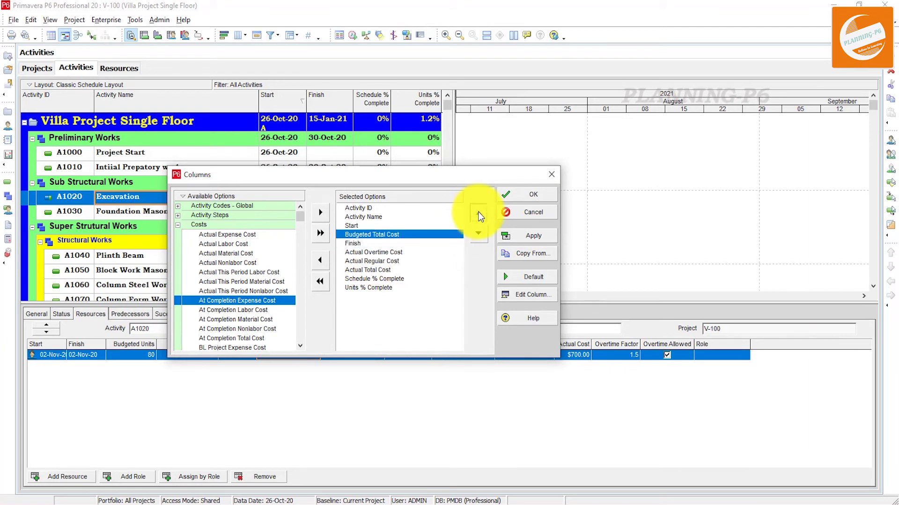
left_click(478, 212)
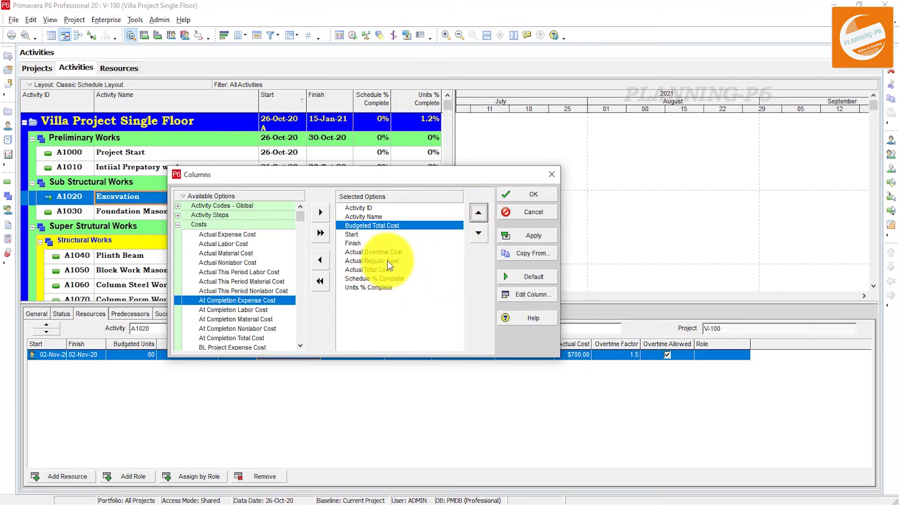
Step: Move Actual Total Cost up in the selected columns so it directly follows Budgeted Total Cost
left_click(370, 269)
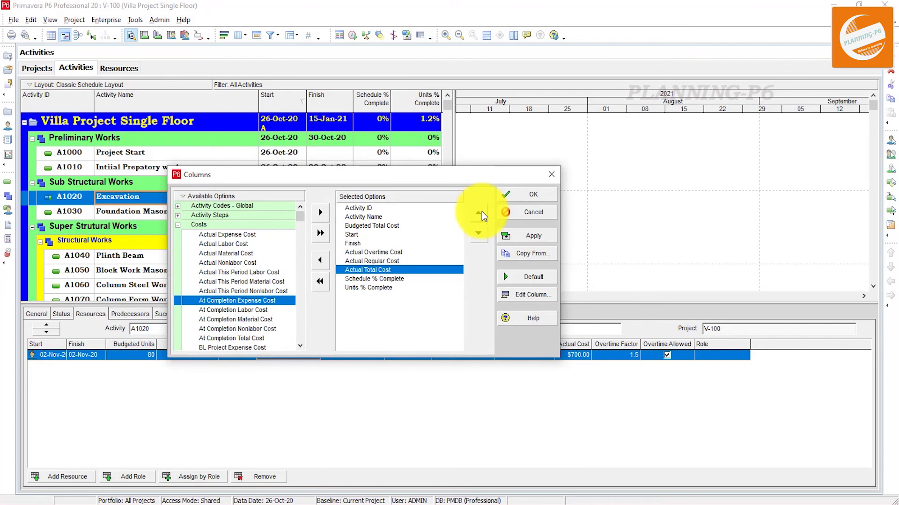
left_click(479, 213)
left_click(479, 213)
left_click(481, 212)
left_click(482, 212)
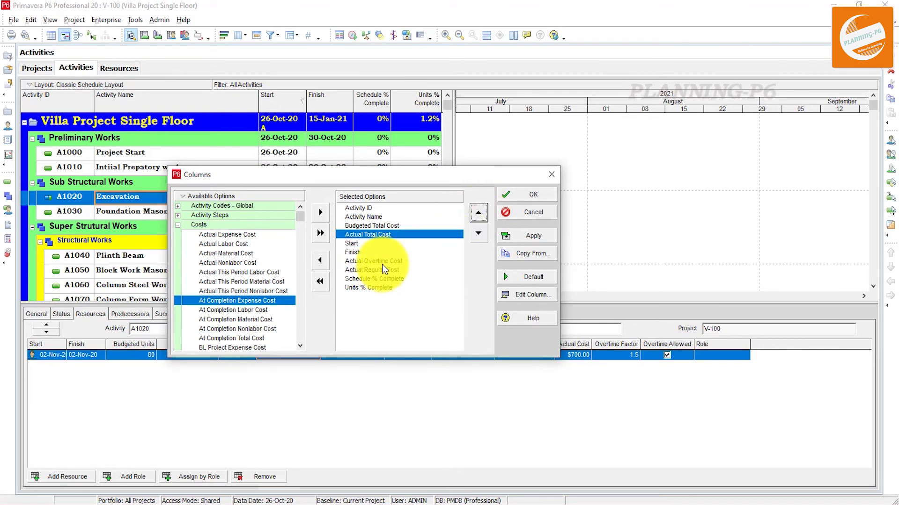
Step: Reorder the user defined columns so Actual Regular Cost and Actual Overtime Cost follow Actual Total Cost, ahead of Start
left_click(382, 262)
left_click(481, 215)
left_click(481, 214)
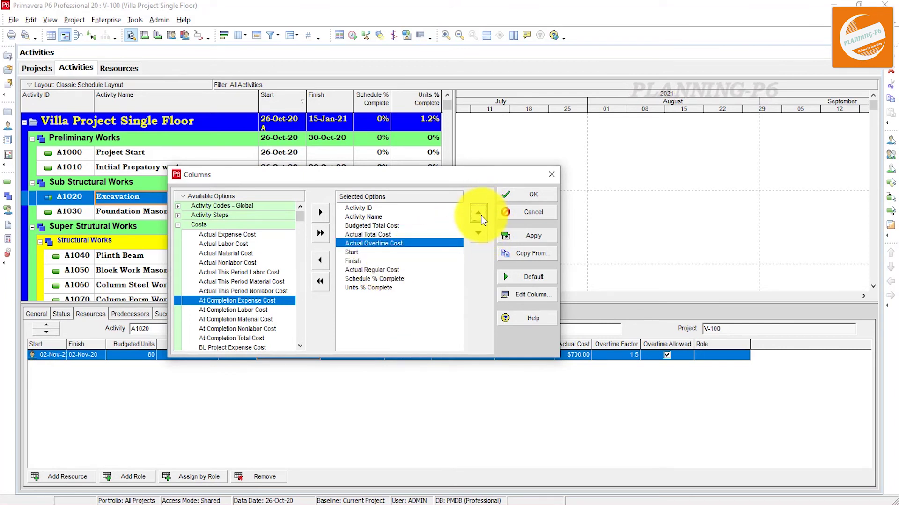
left_click(383, 272)
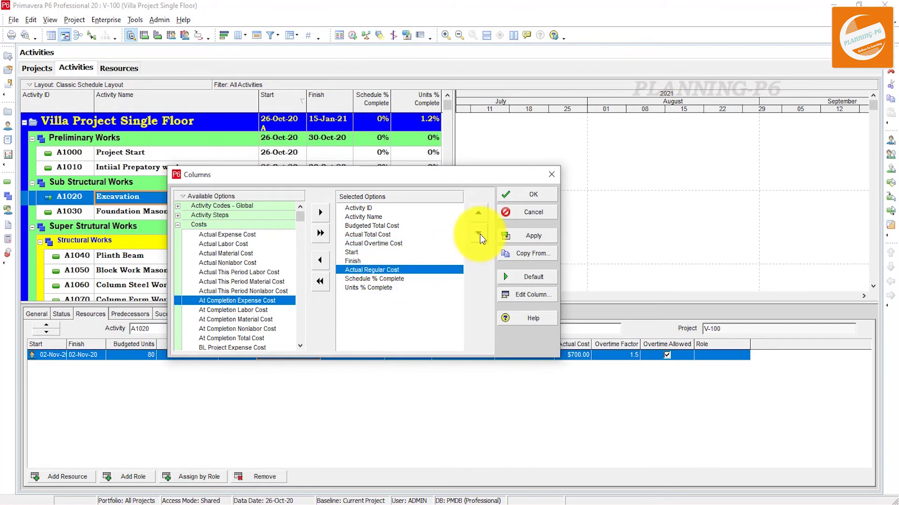
left_click(479, 216)
left_click(479, 216)
left_click(479, 216)
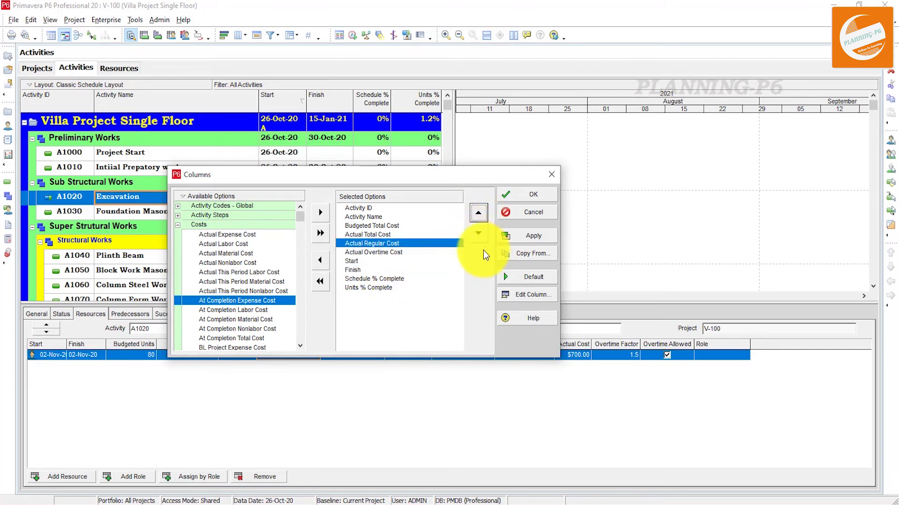
Step: Apply the column selection, then widen the activity table area and the Budgeted Total Cost column
left_click(525, 235)
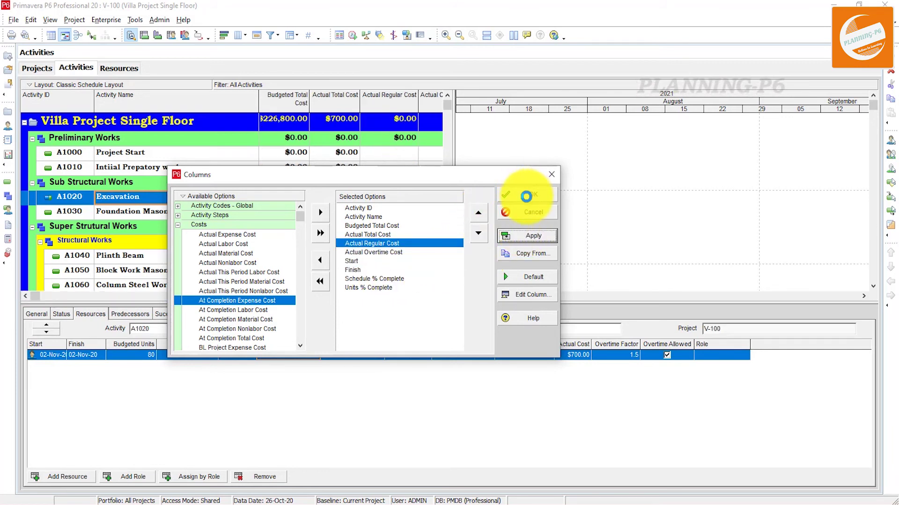
left_click(525, 199)
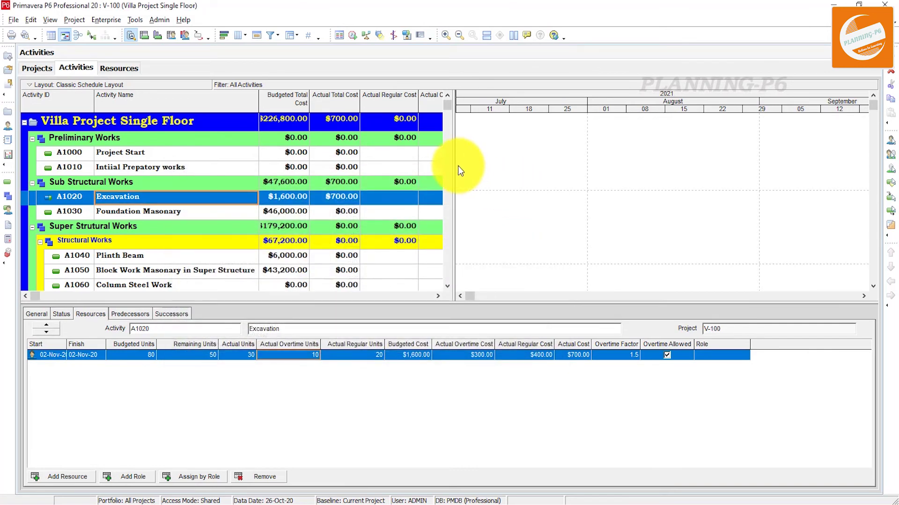
left_click_drag(452, 164, 627, 180)
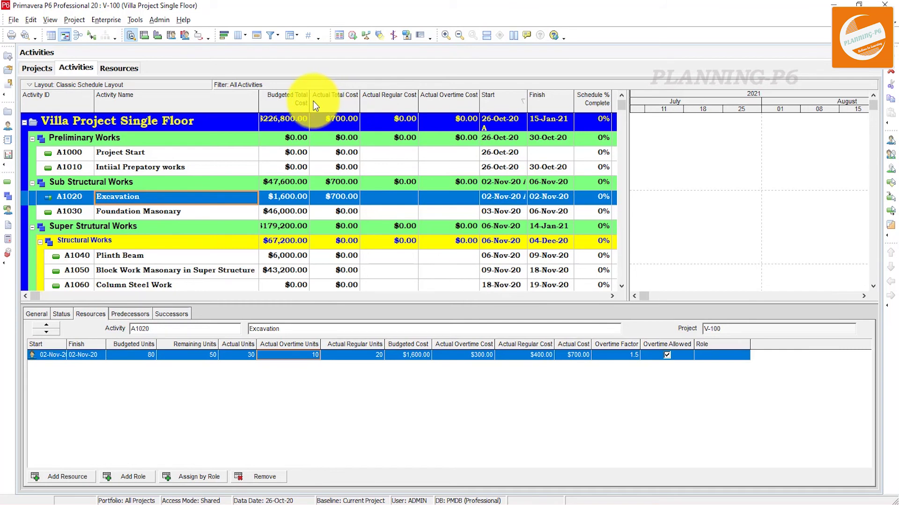
left_click_drag(310, 99, 322, 100)
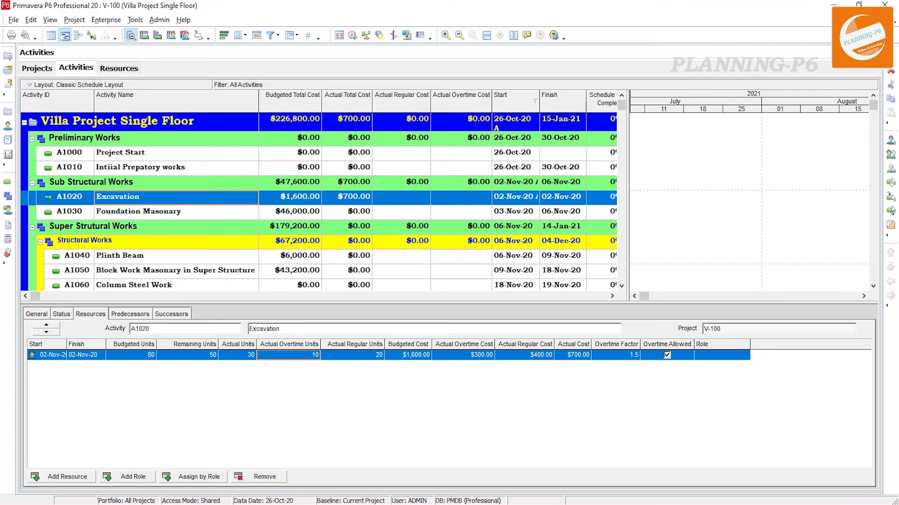
Step: For the Excavation activity, enter 400 as Actual Regular Cost and 300 as Actual Overtime Cost
left_click(401, 201)
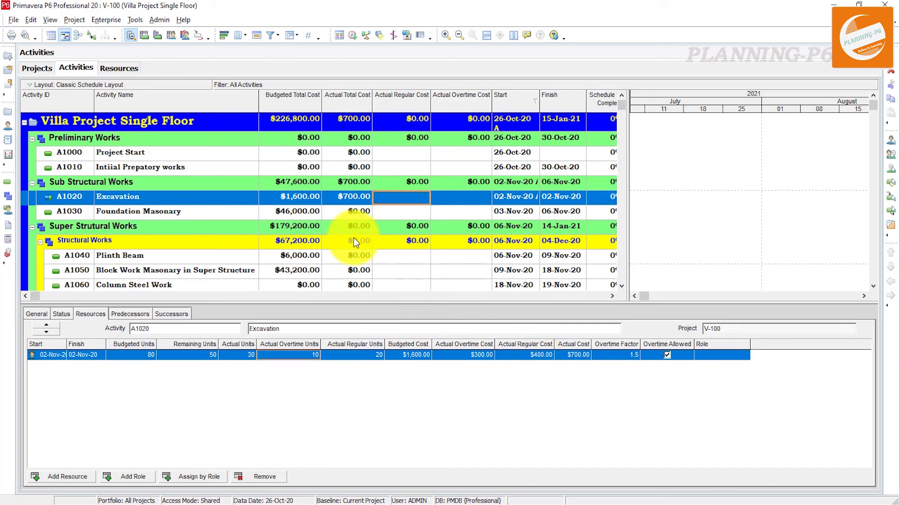
left_click(412, 200)
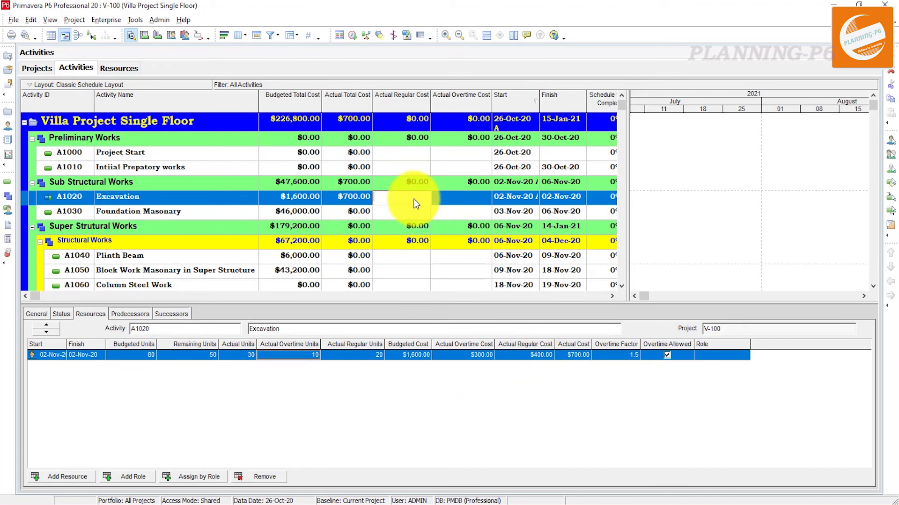
type("400")
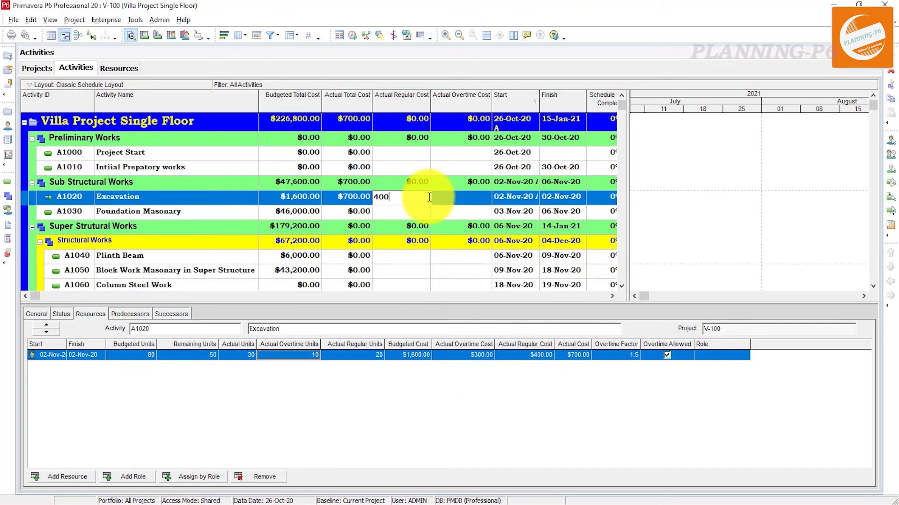
key("Return")
left_click(442, 200)
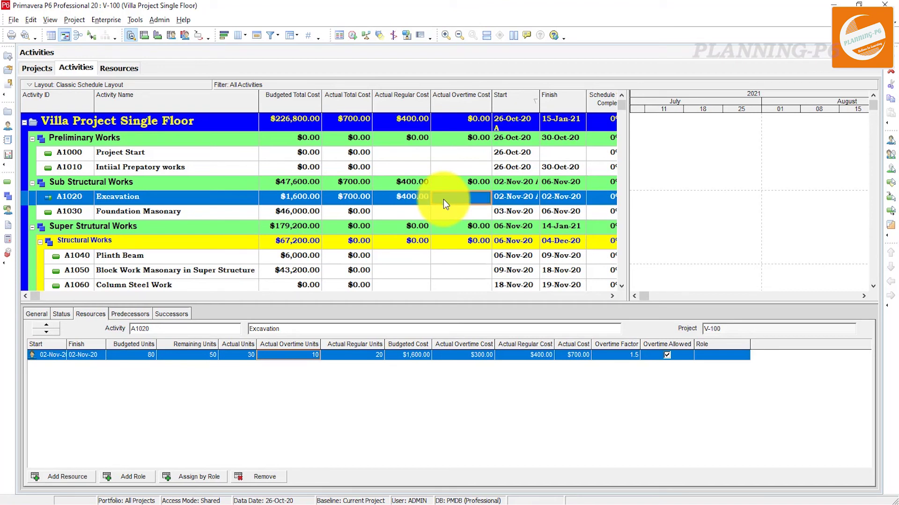
type("300")
key("Return")
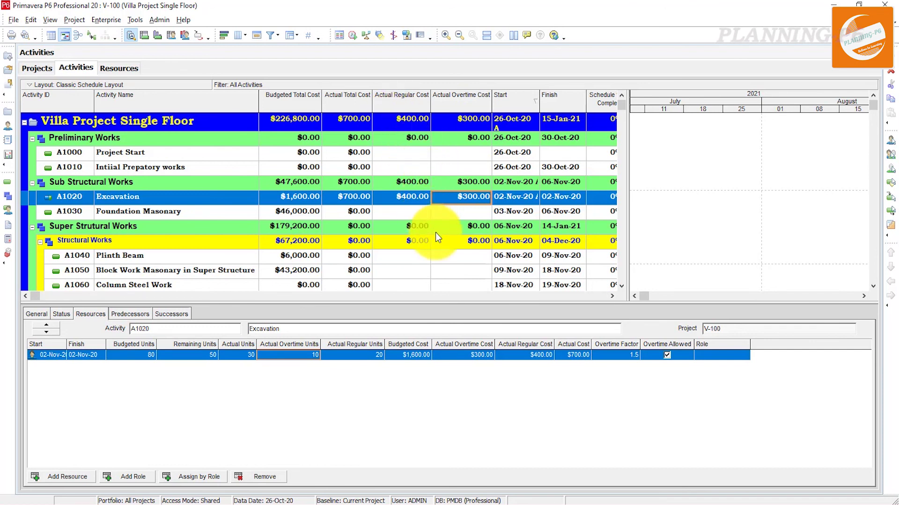
left_click(404, 155)
left_click(406, 172)
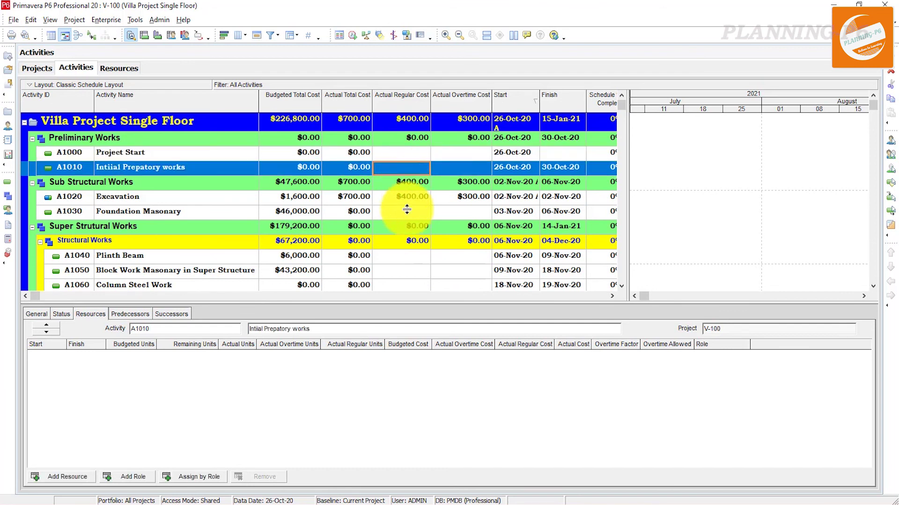
left_click(413, 201)
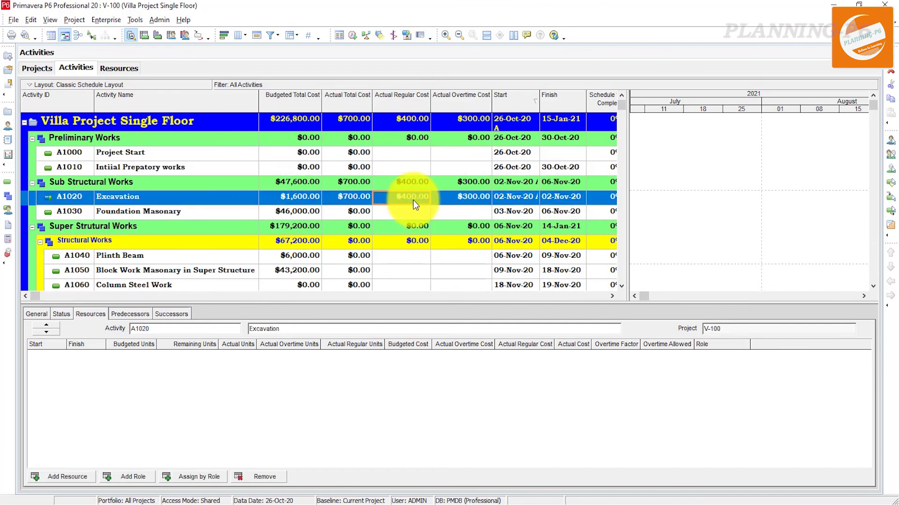